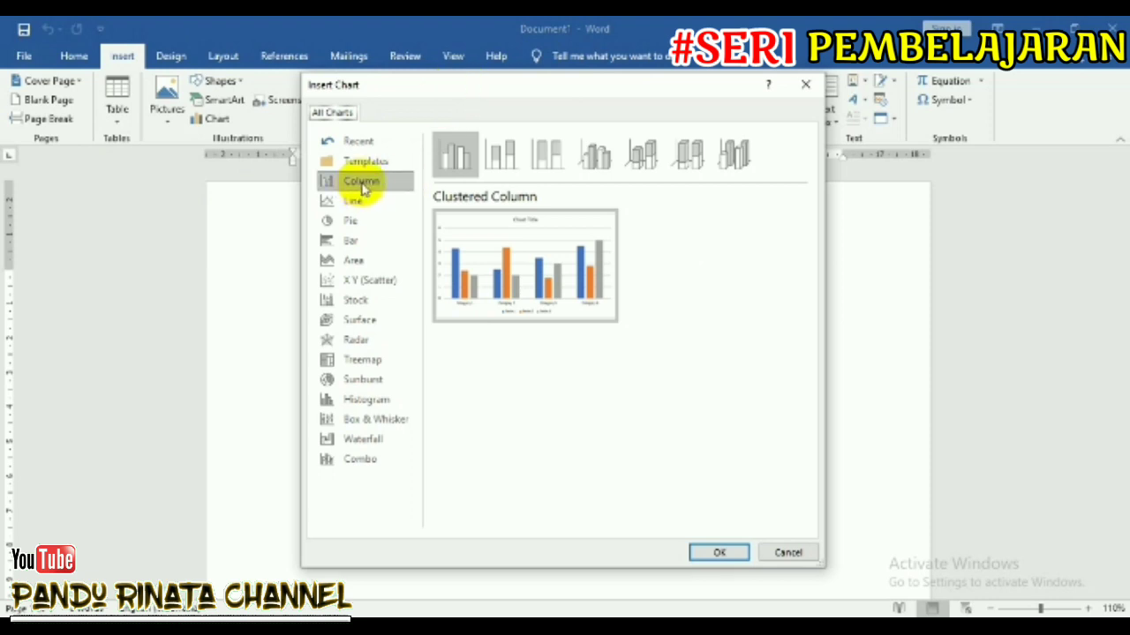
# - Preview the available chart types, including Column, Line, Pie, Bar, Area, X Y (Scatter), Stock and Combo
pyautogui.moveTo(502, 304)
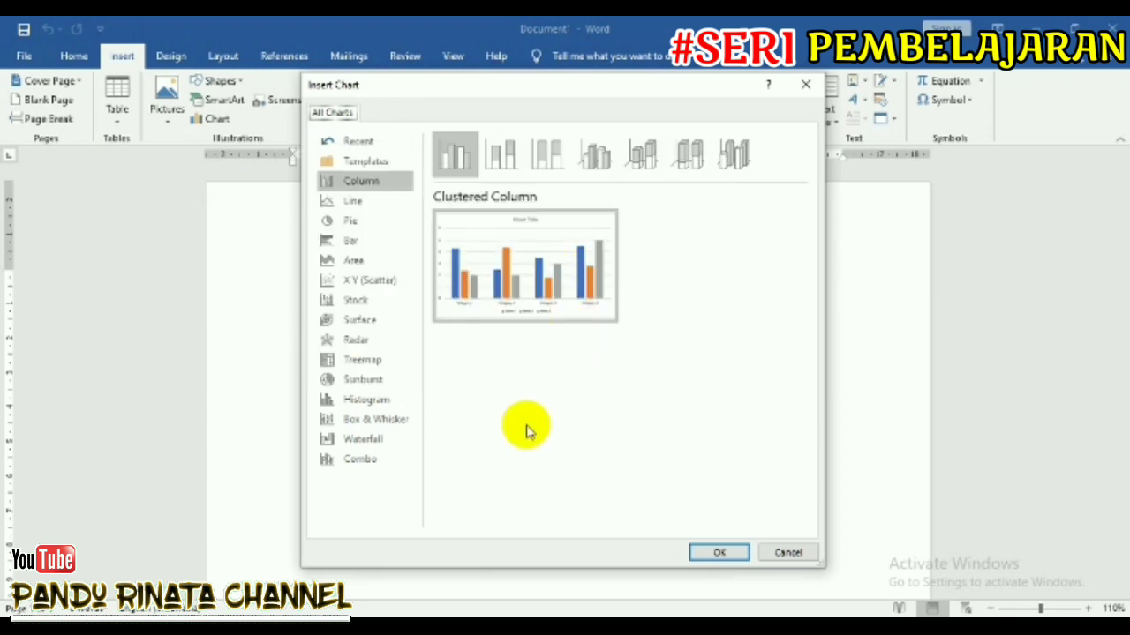
pyautogui.click(353, 203)
pyautogui.moveTo(479, 245)
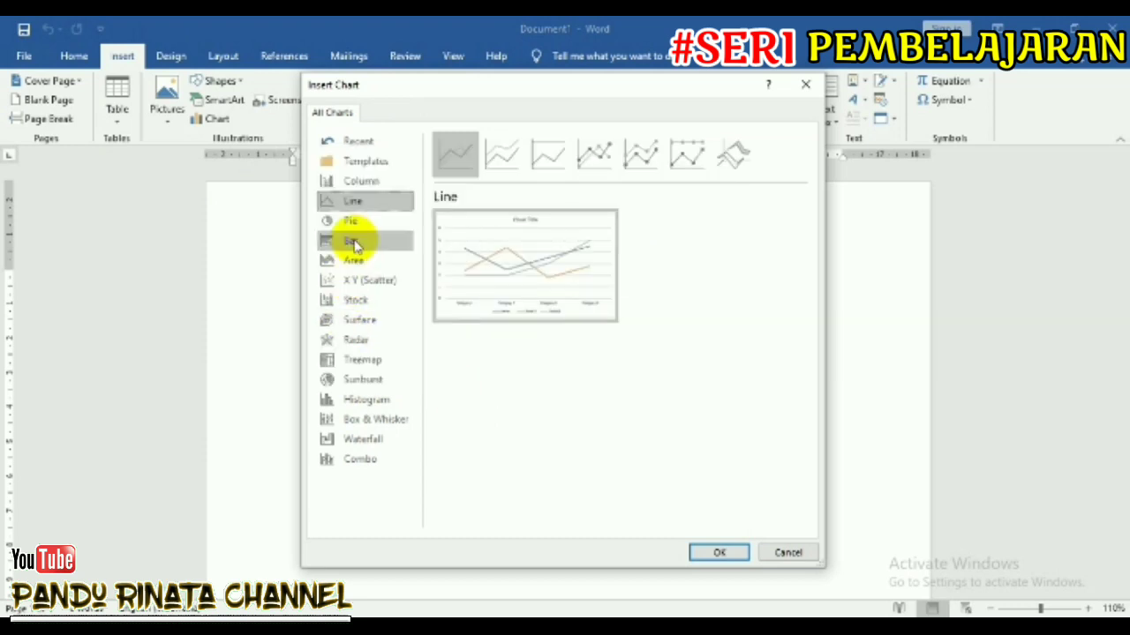
pyautogui.click(351, 225)
pyautogui.moveTo(610, 290)
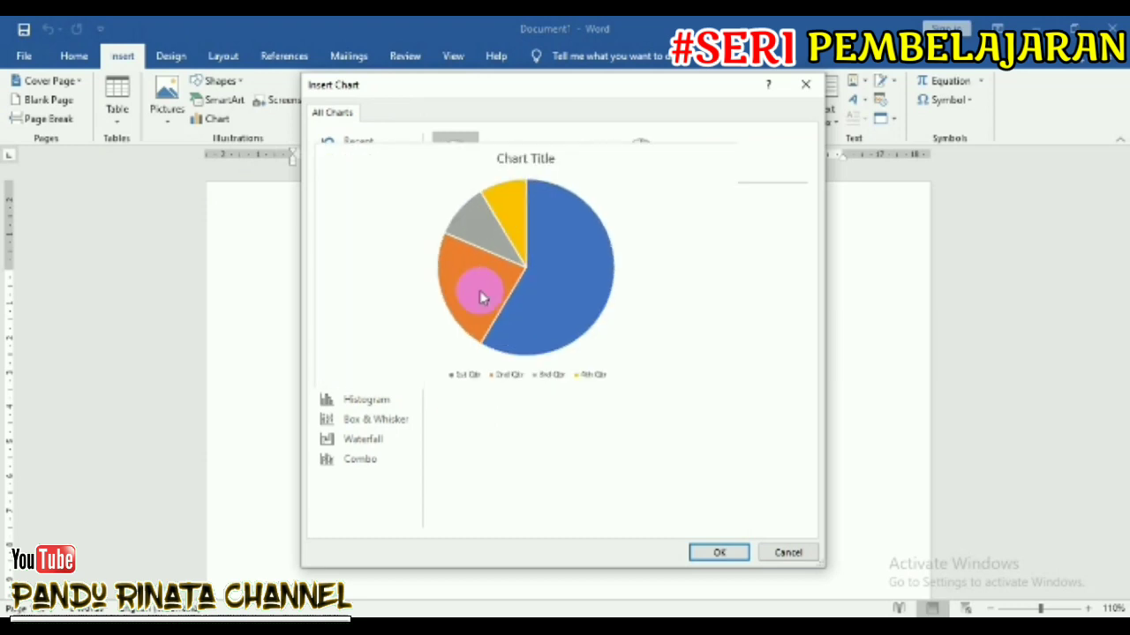
pyautogui.click(343, 248)
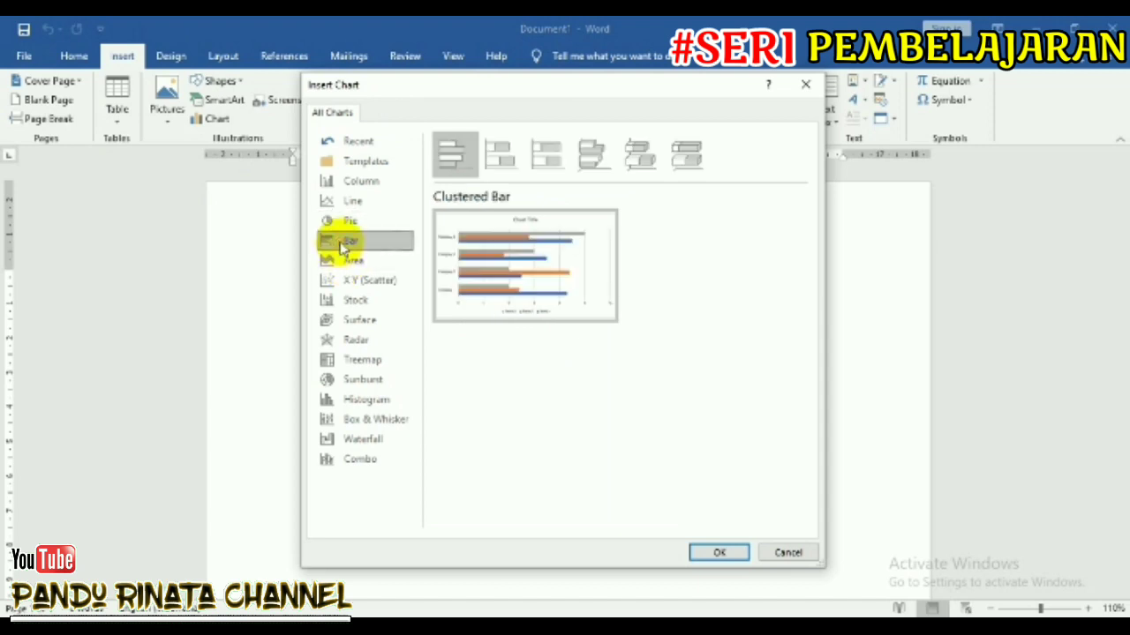
pyautogui.click(348, 264)
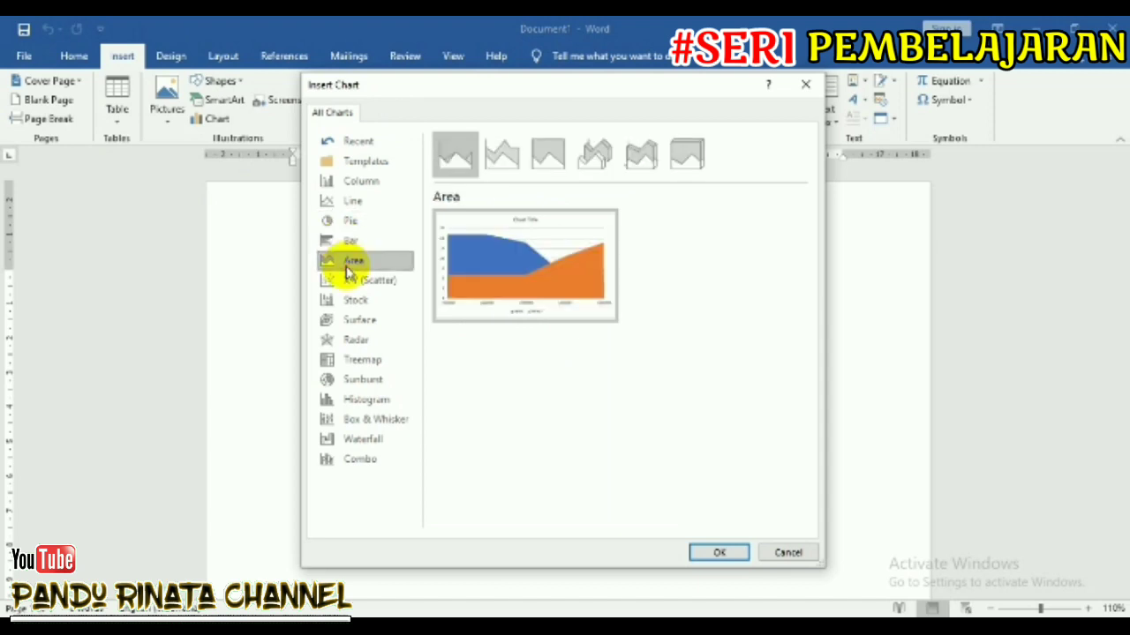
pyautogui.click(535, 279)
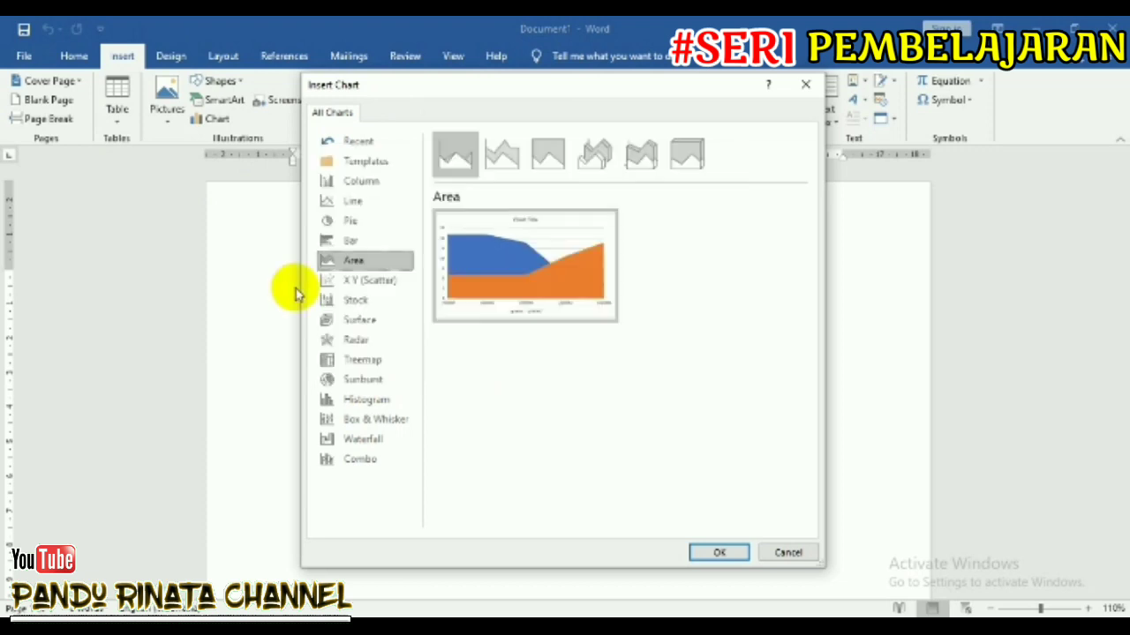
pyautogui.click(352, 287)
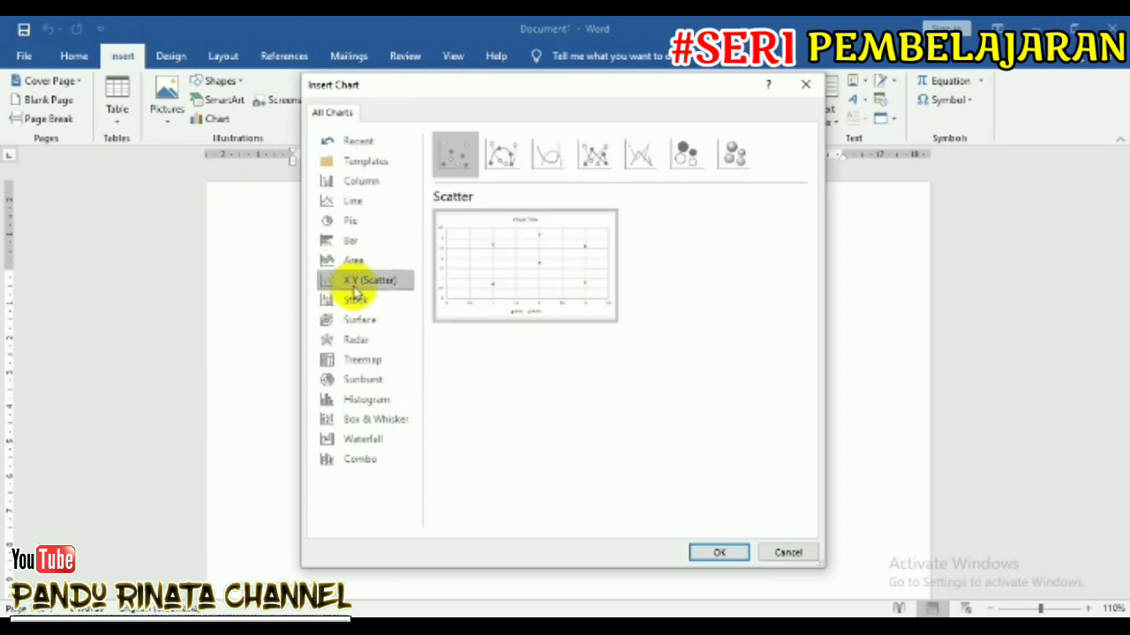
pyautogui.moveTo(524, 259)
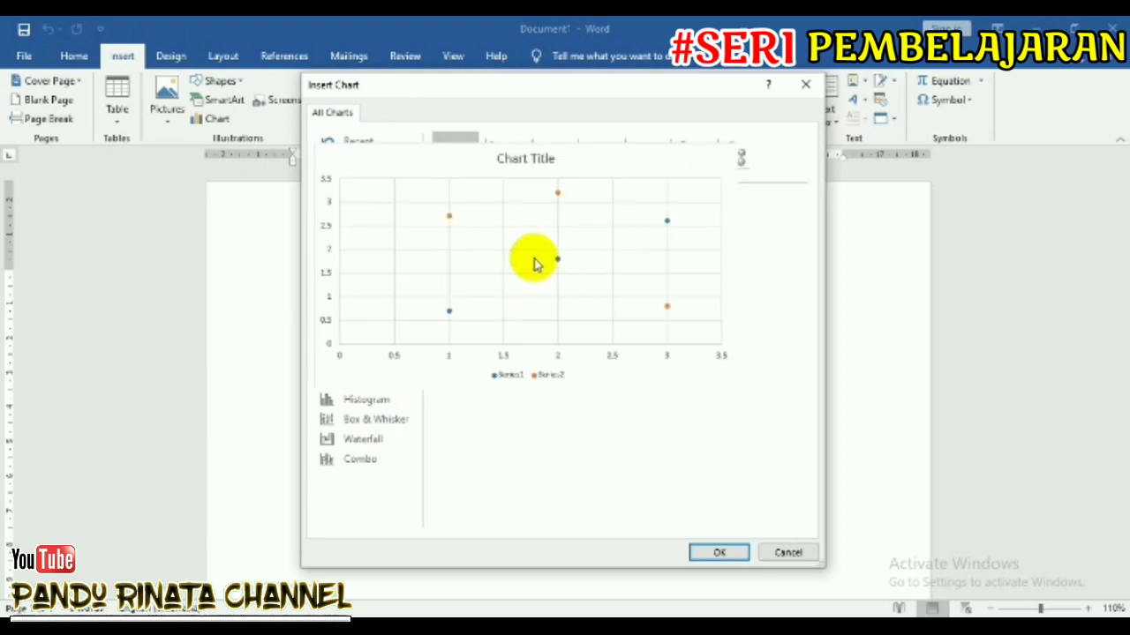
pyautogui.click(358, 302)
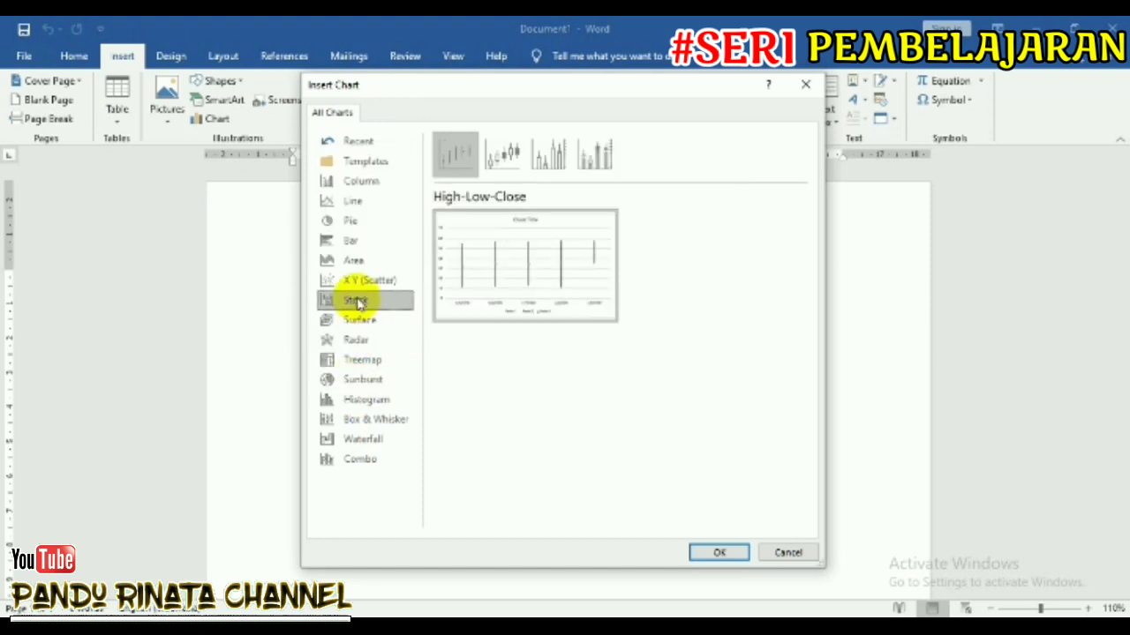
pyautogui.click(361, 460)
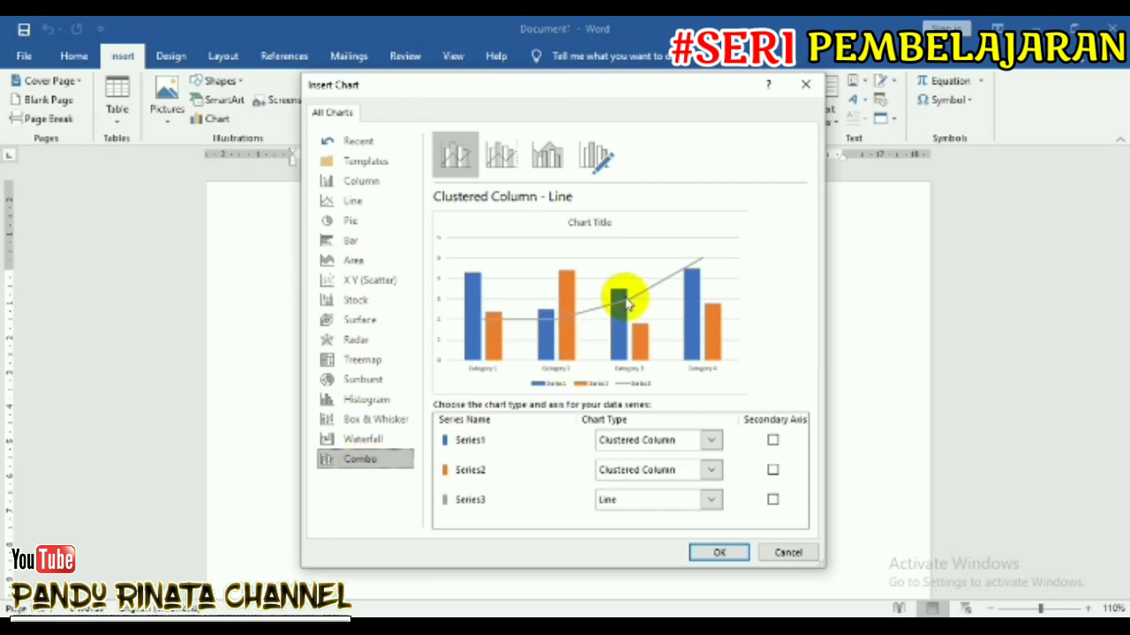
pyautogui.click(359, 183)
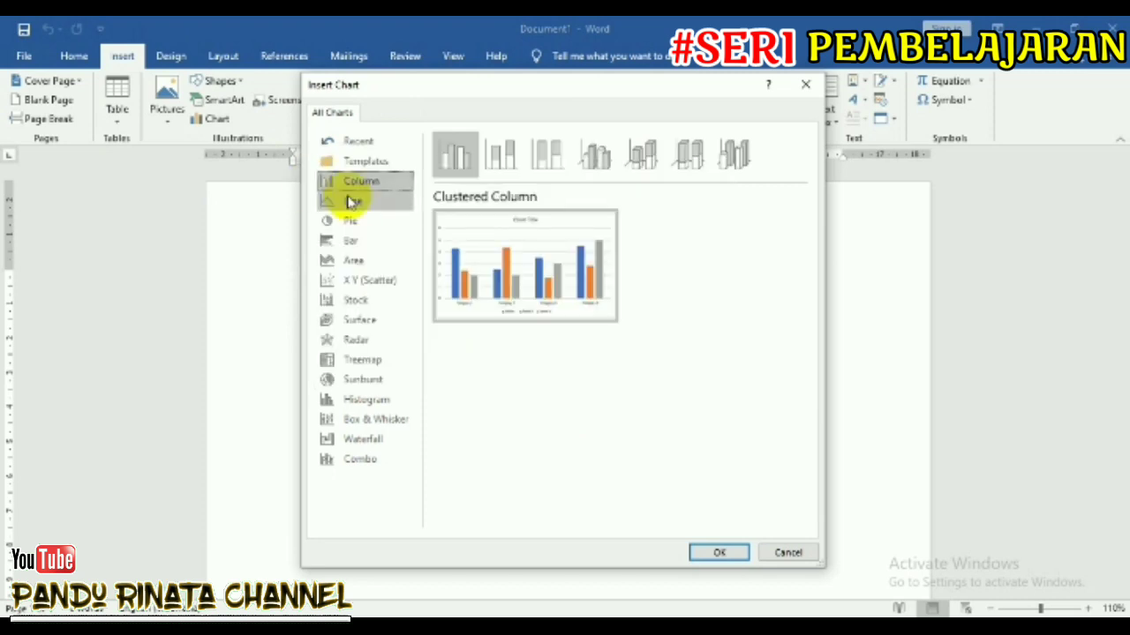
pyautogui.click(354, 205)
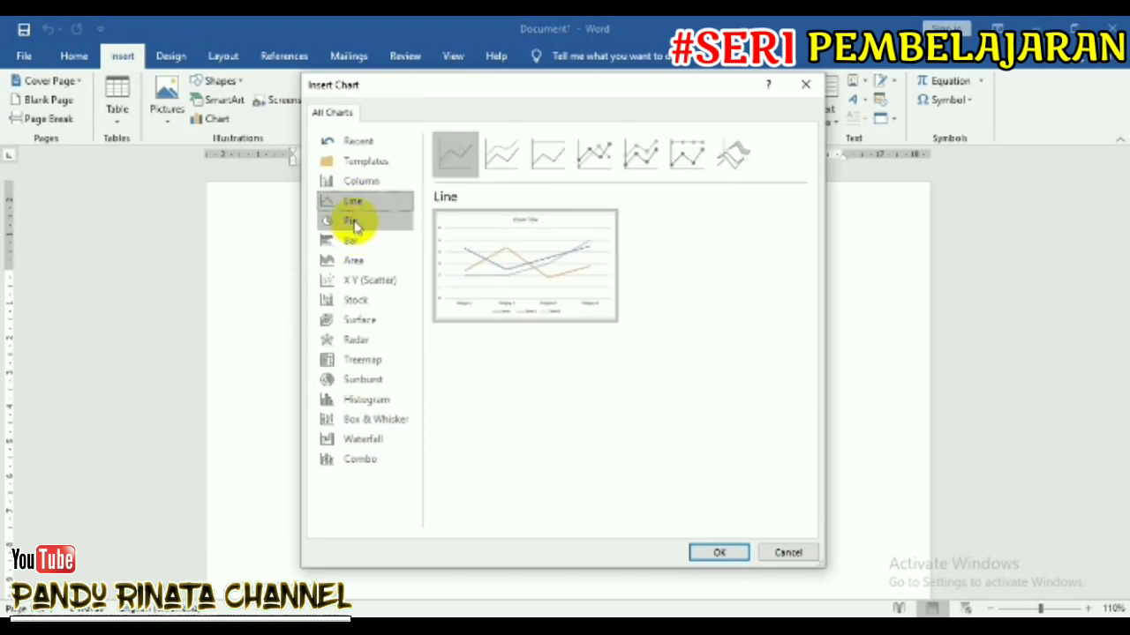
pyautogui.click(352, 220)
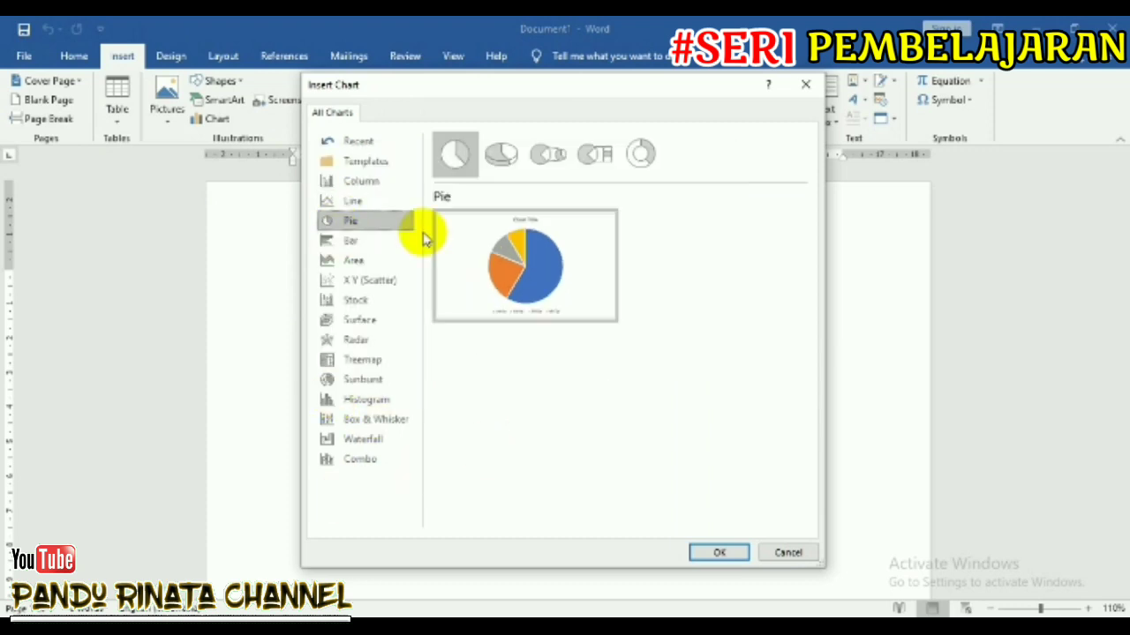
# - Insert a Clustered Column chart into the document
pyautogui.click(364, 190)
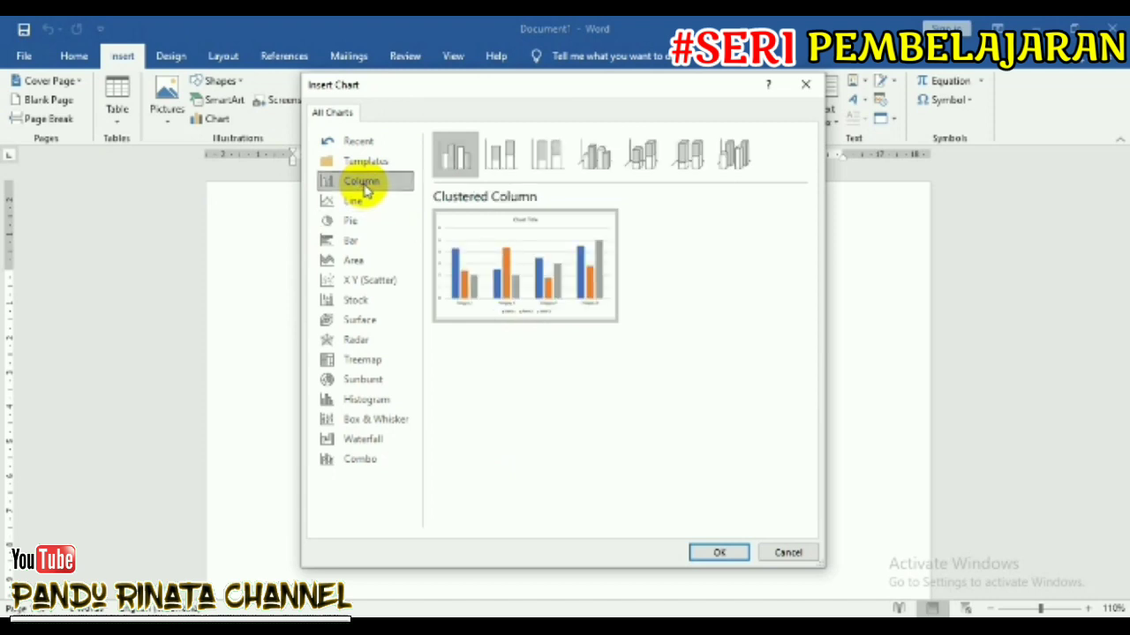
pyautogui.moveTo(522, 285)
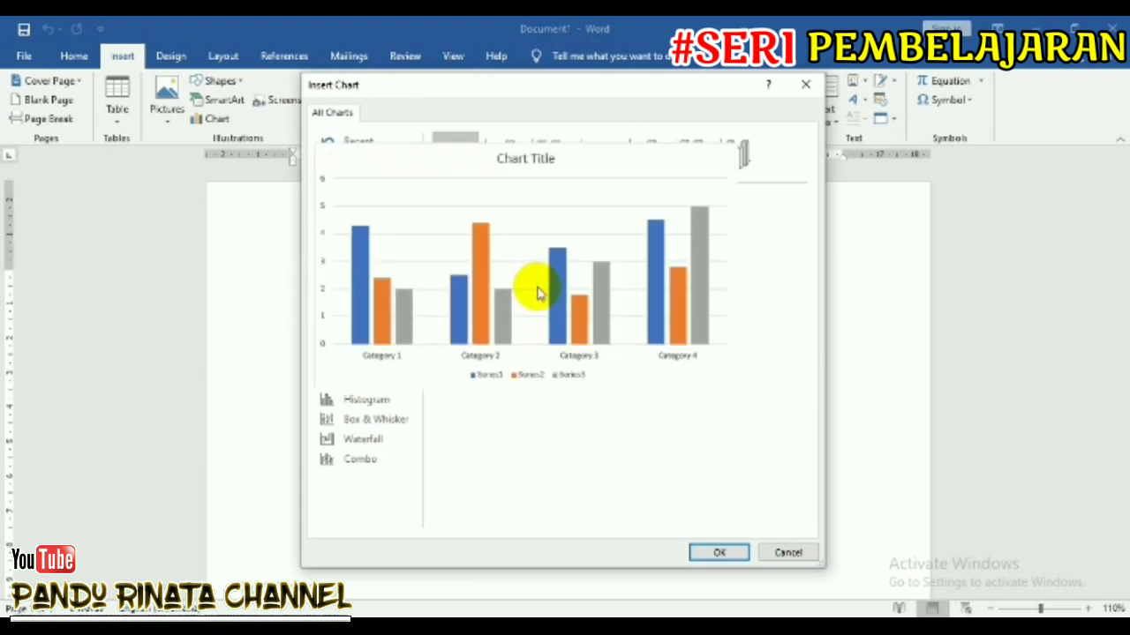
pyautogui.click(719, 552)
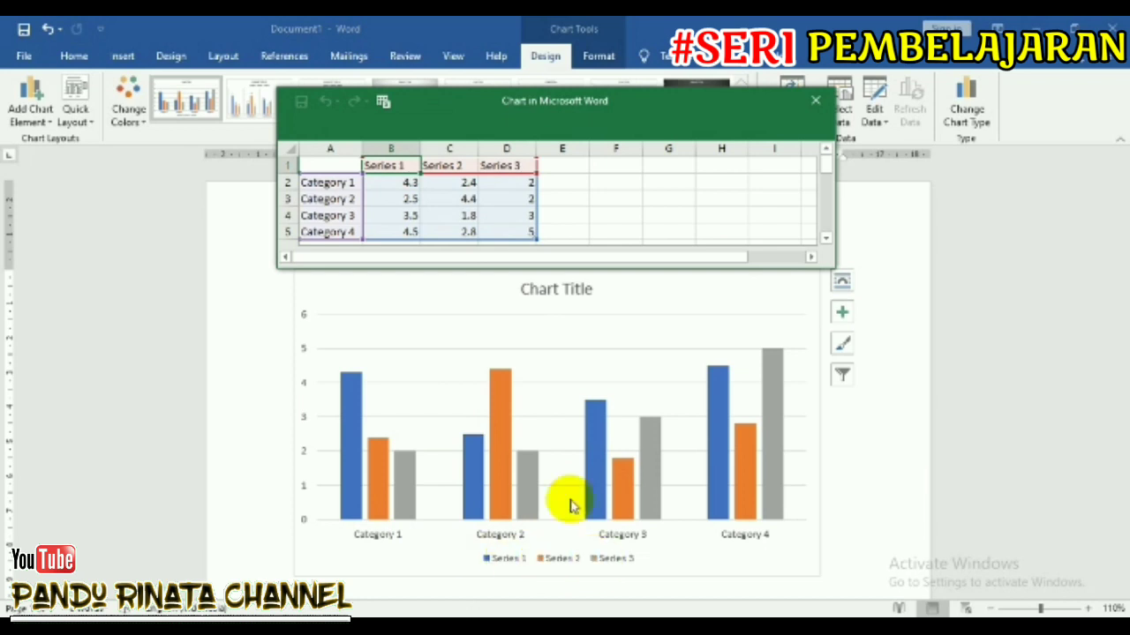
# - Rename the three series headers in cells B1 to D1 of the chart data as KELAS 4, KELAS 5 and KELAS 6
pyautogui.click(385, 164)
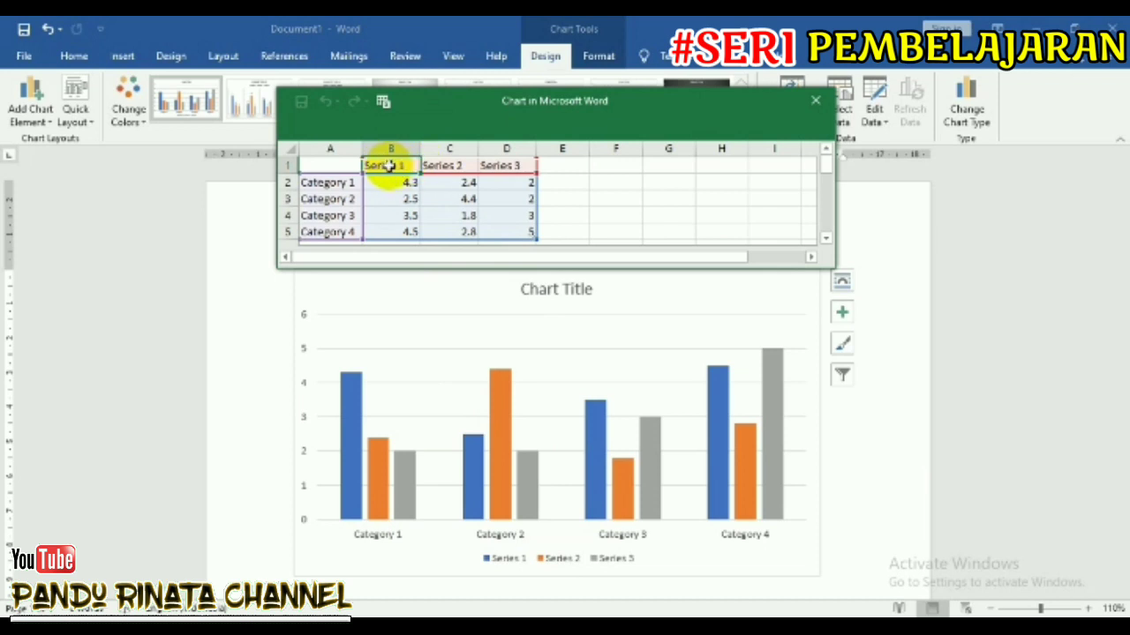
pyautogui.write('KELAS 4')
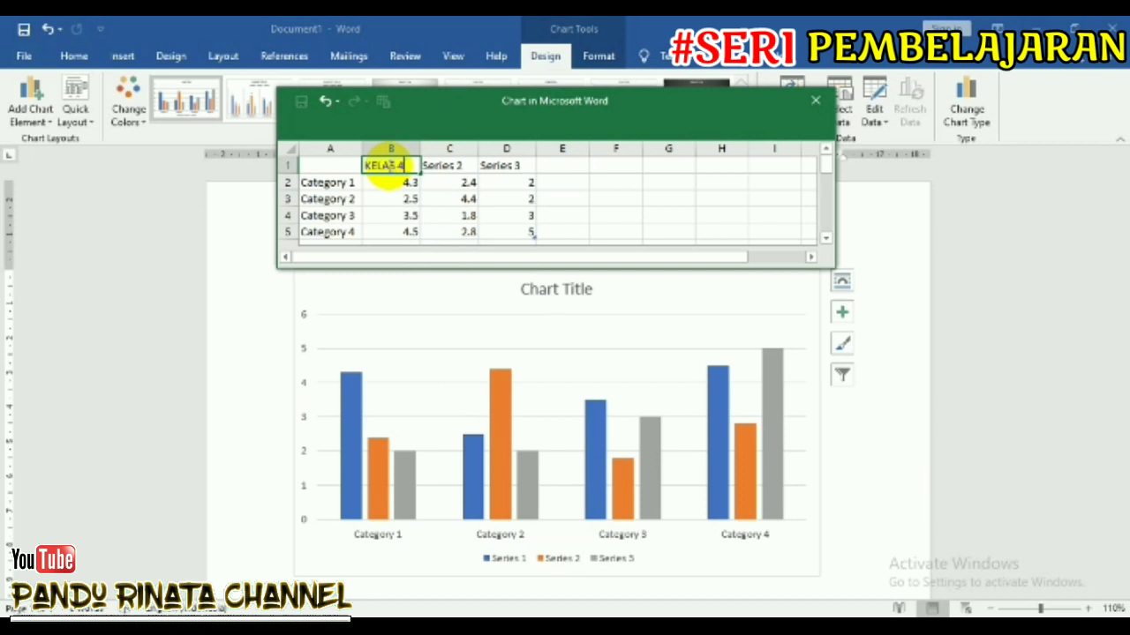
pyautogui.click(436, 149)
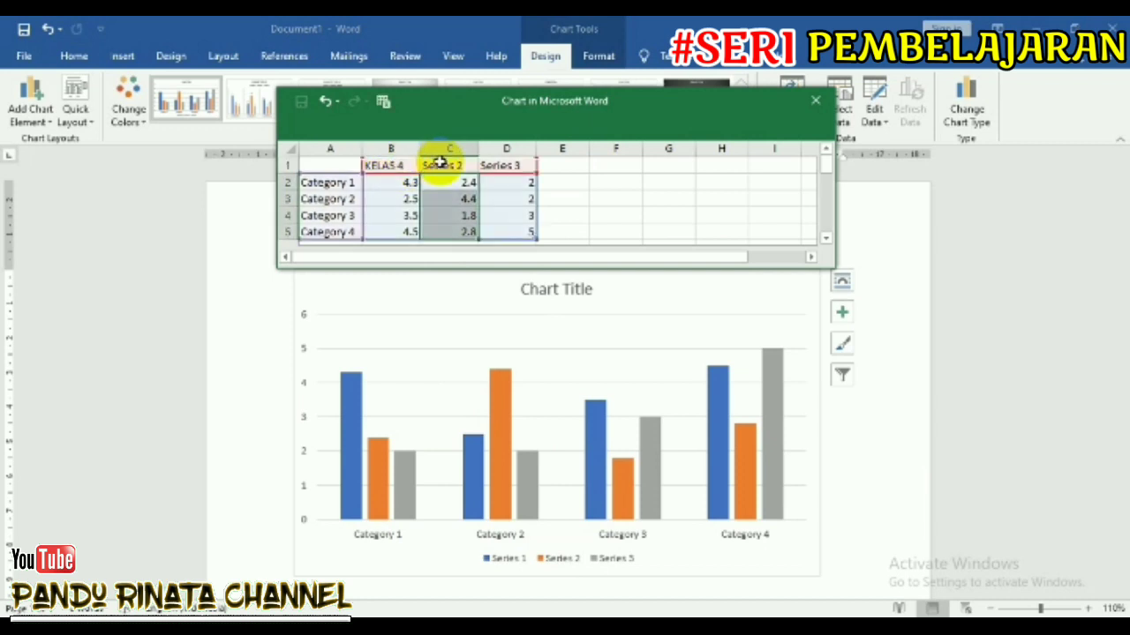
pyautogui.click(441, 166)
pyautogui.write('KELAS 5')
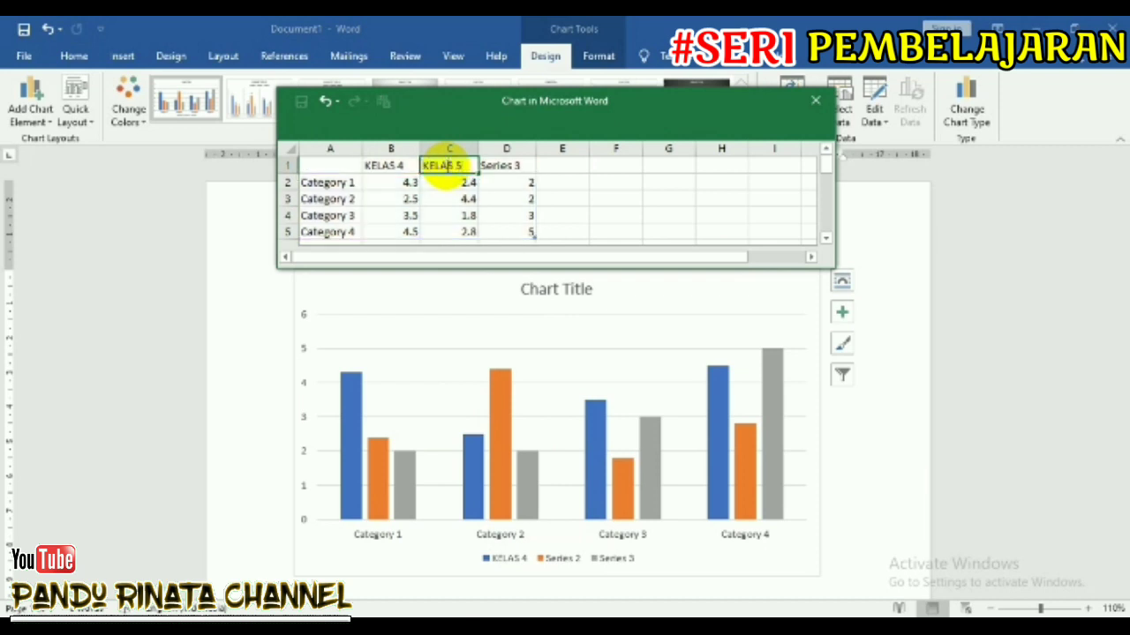
pyautogui.click(505, 166)
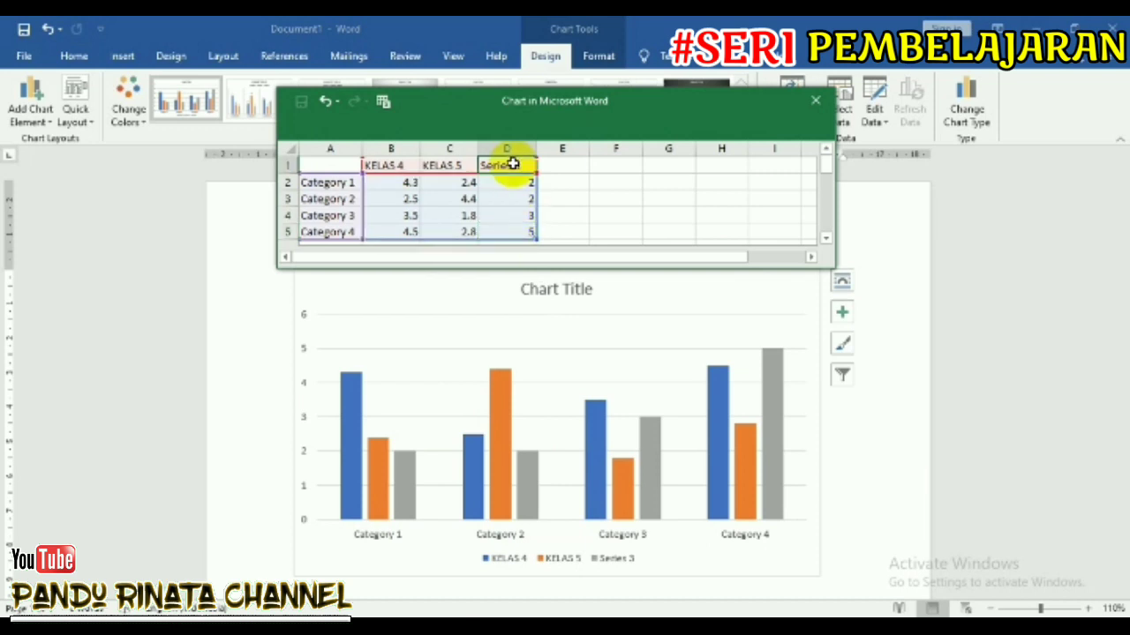
pyautogui.write('KEL')
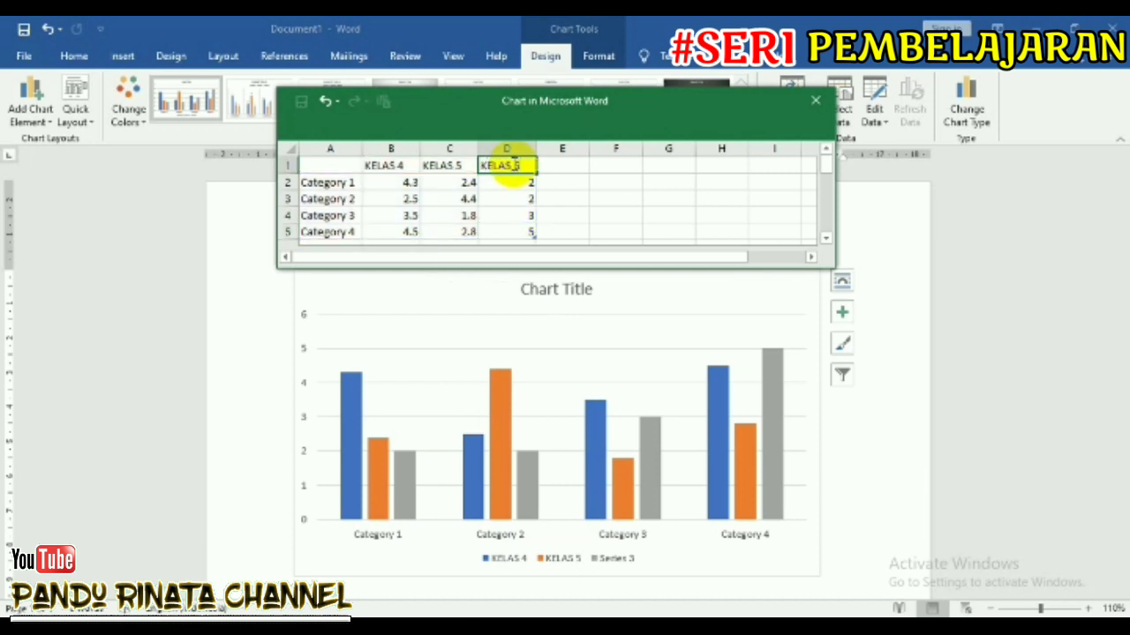
pyautogui.write('AS 6')
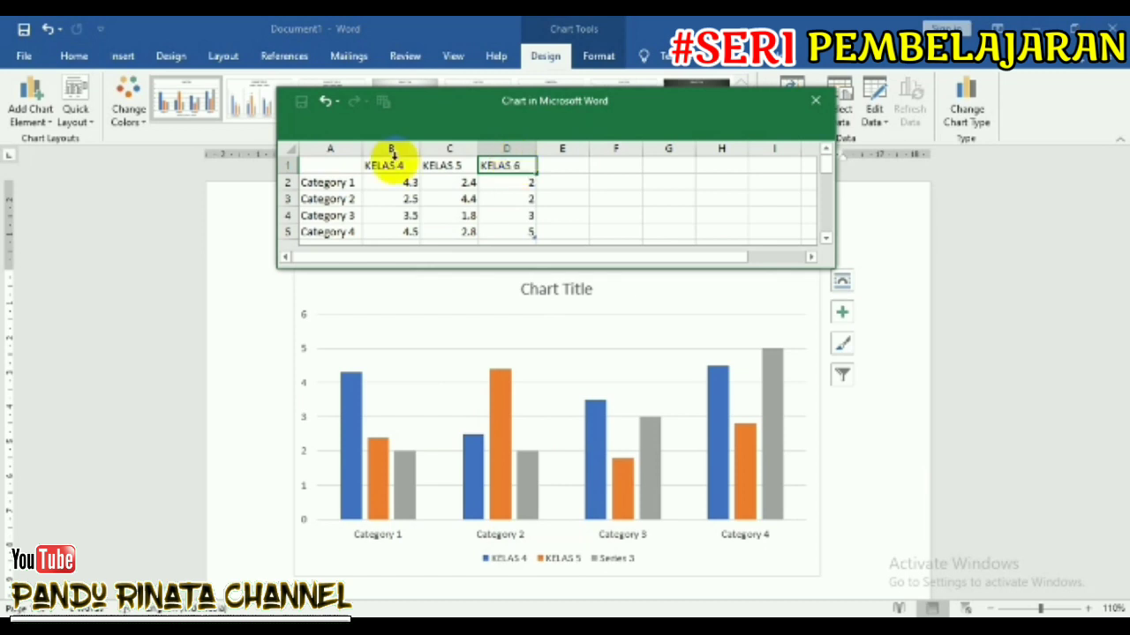
pyautogui.click(333, 184)
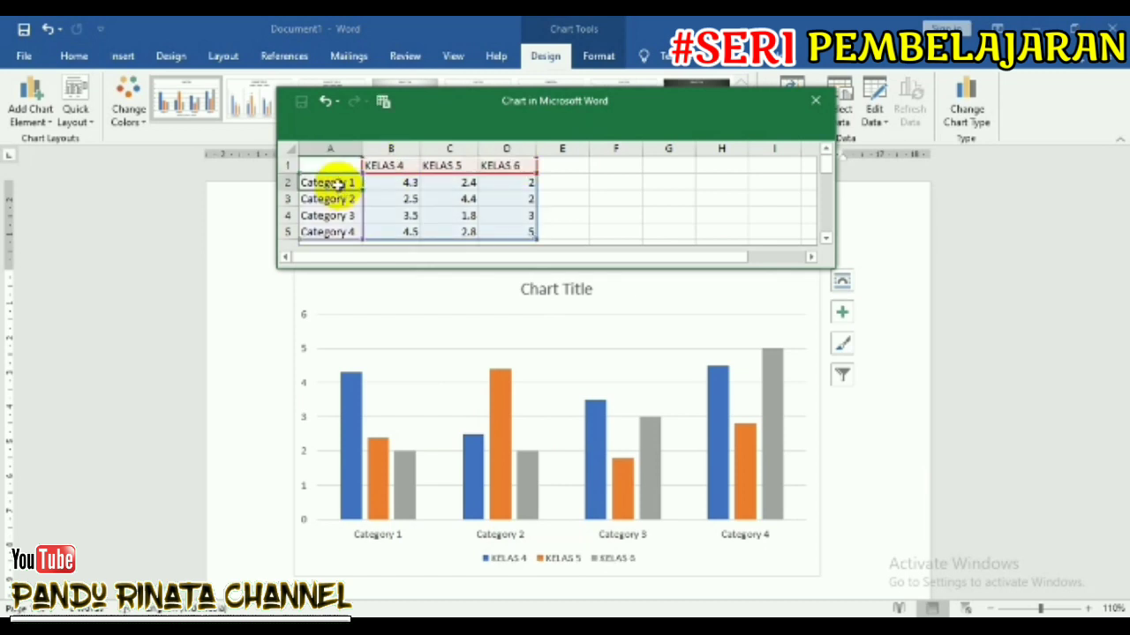
pyautogui.click(339, 202)
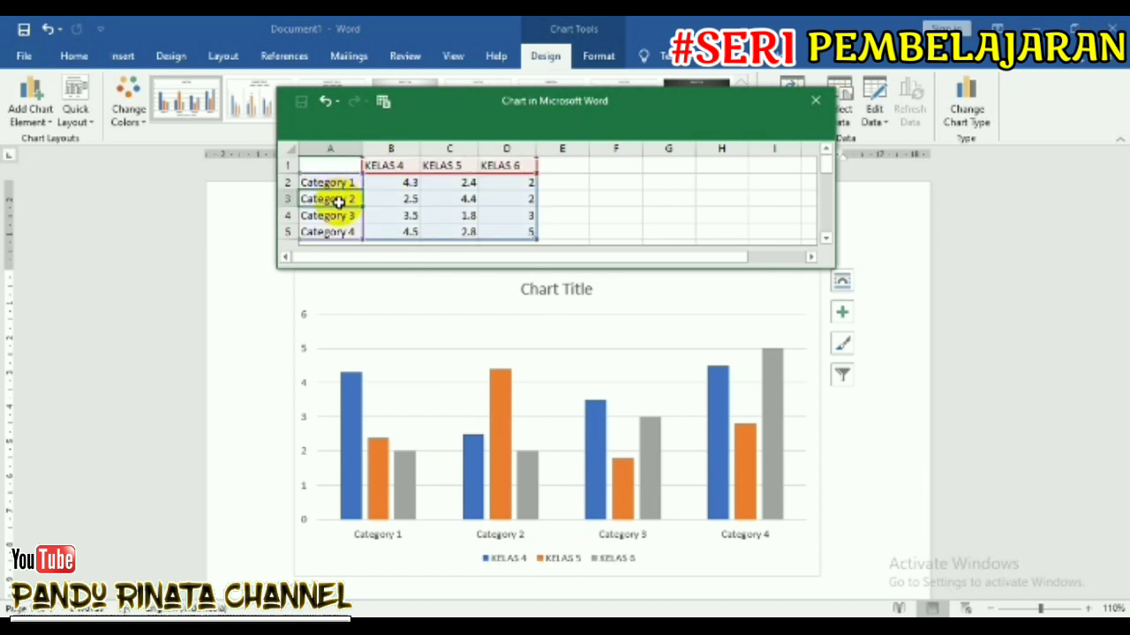
pyautogui.click(341, 215)
pyautogui.click(337, 231)
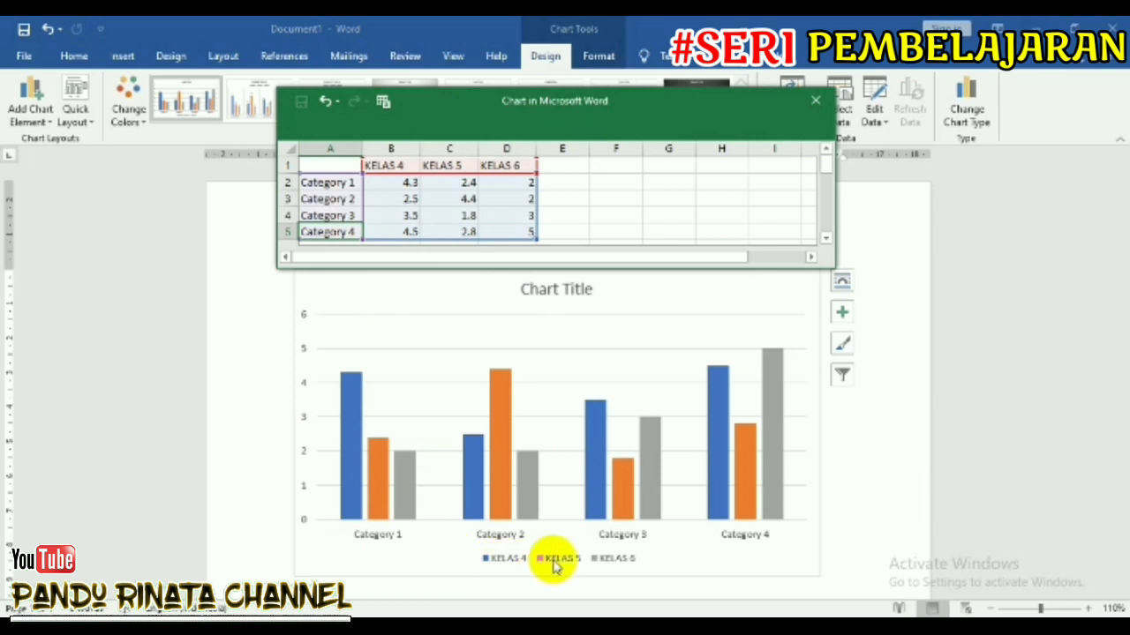
pyautogui.click(330, 183)
pyautogui.click(327, 200)
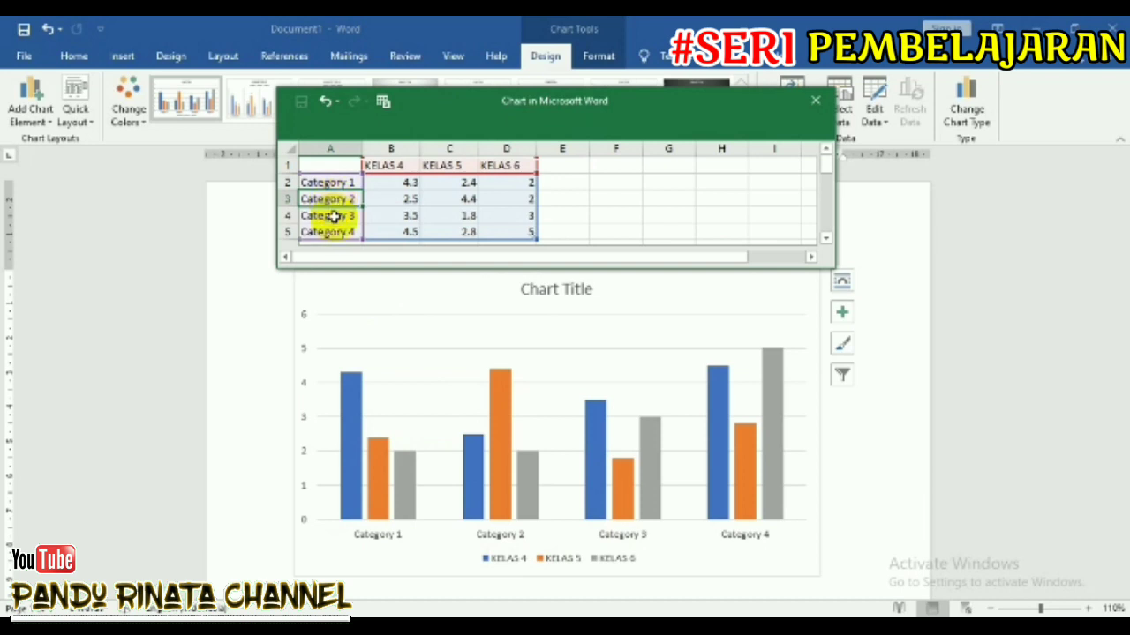
pyautogui.click(334, 217)
pyautogui.click(334, 231)
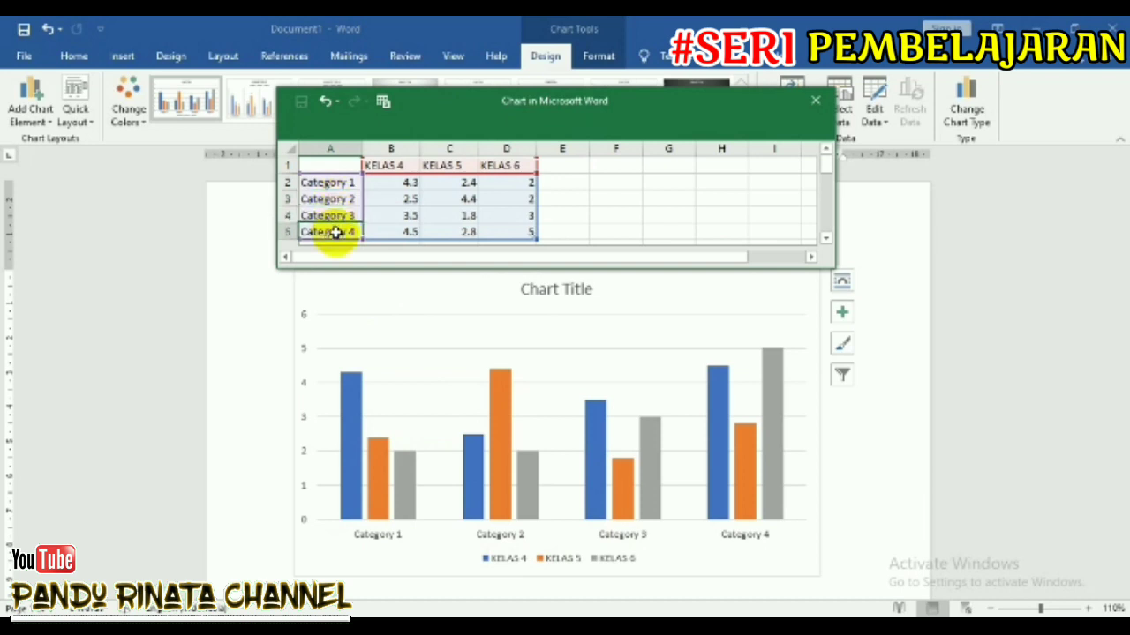
# - Rename the four categories in cells A2 to A5 of the chart data as 25 KG, 30 KG, 35 KG and 40 KG
pyautogui.click(327, 183)
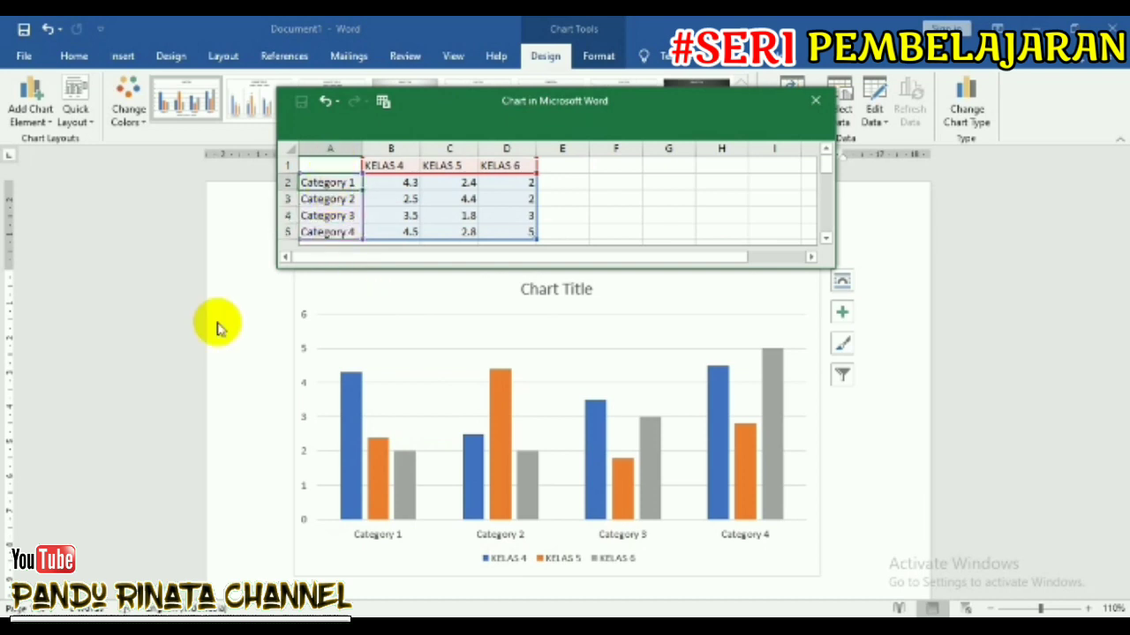
pyautogui.write('25 KG')
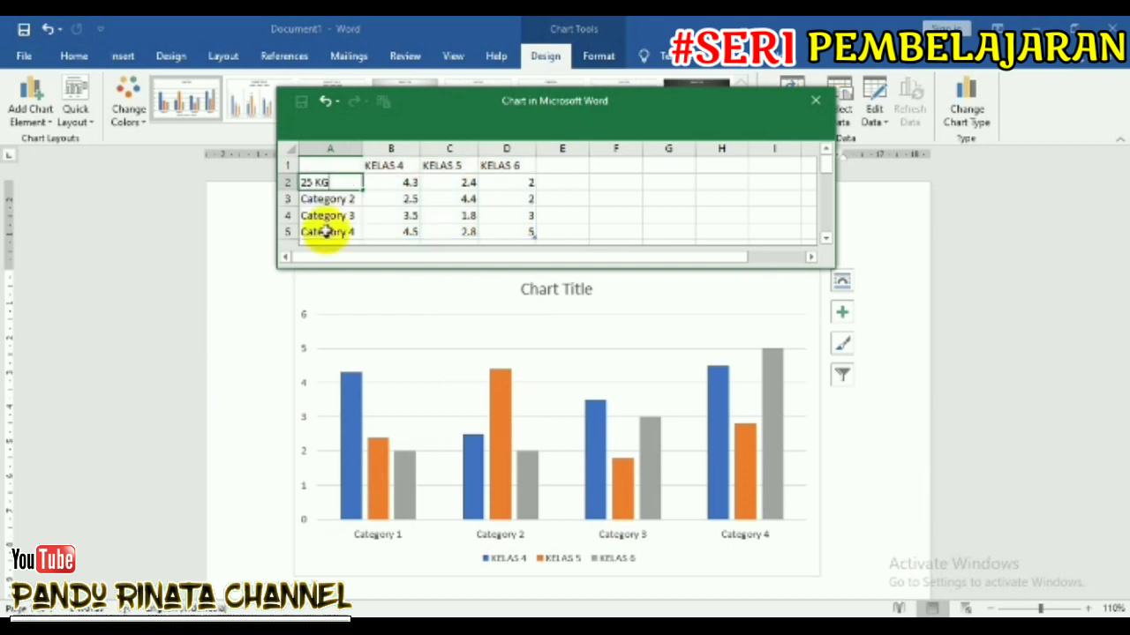
pyautogui.click(328, 201)
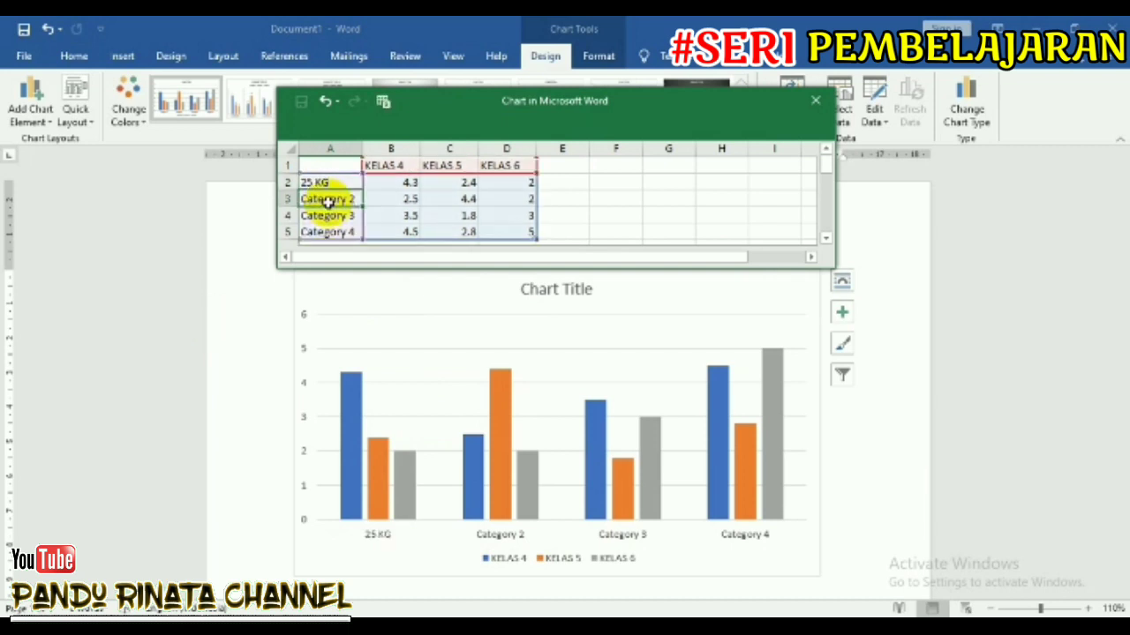
pyautogui.write('3')
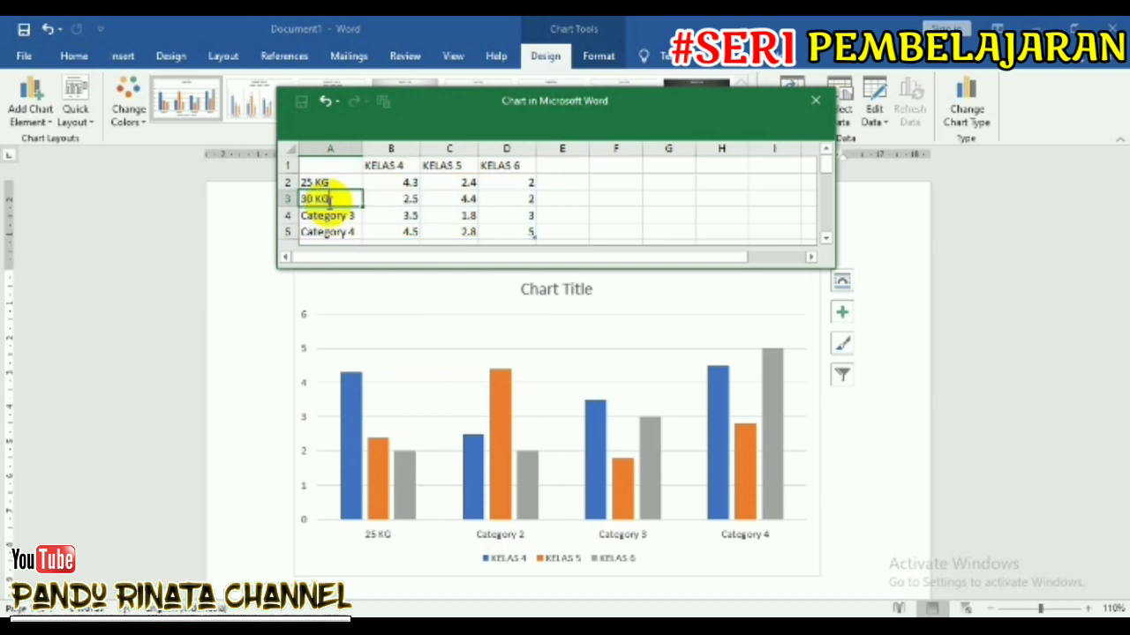
pyautogui.write('0 KG')
pyautogui.click(329, 216)
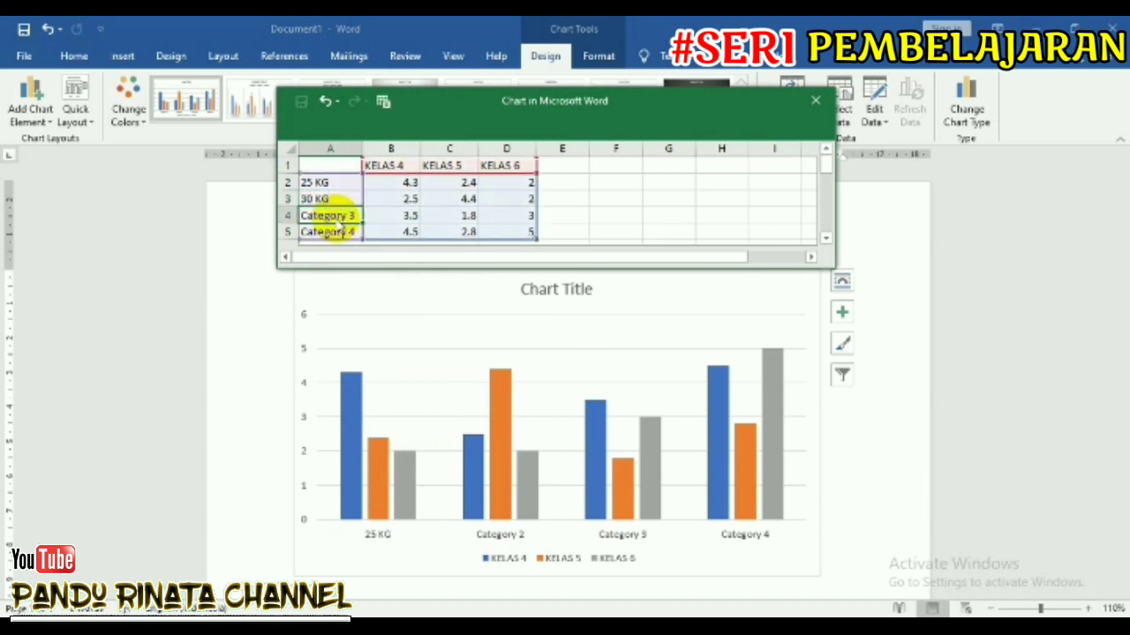
pyautogui.write('35 KG')
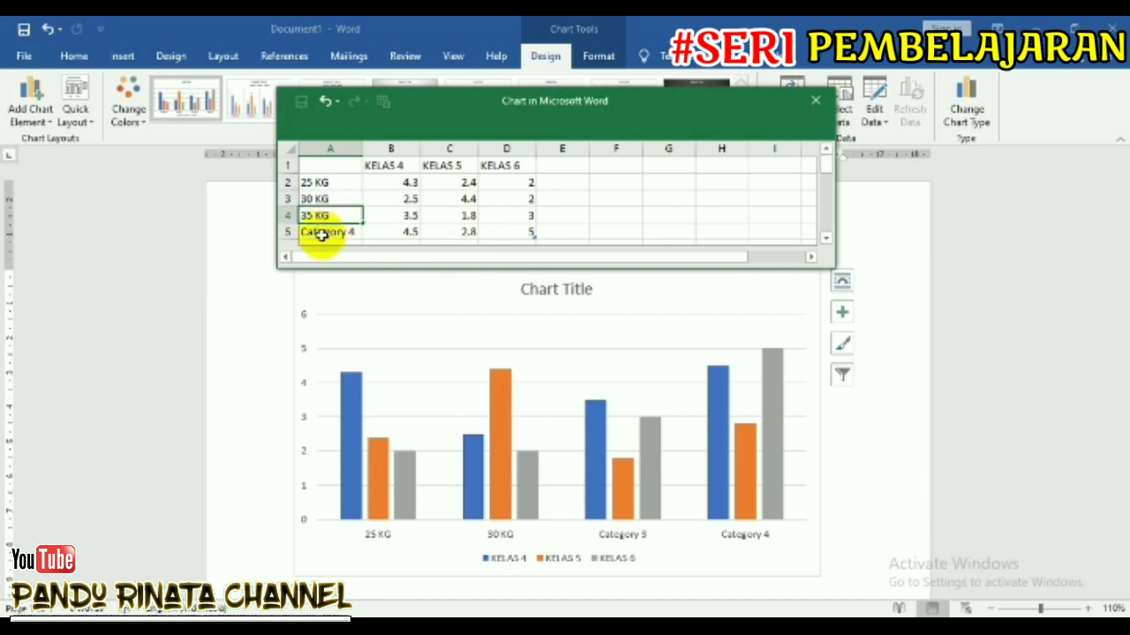
pyautogui.click(324, 232)
pyautogui.write('40')
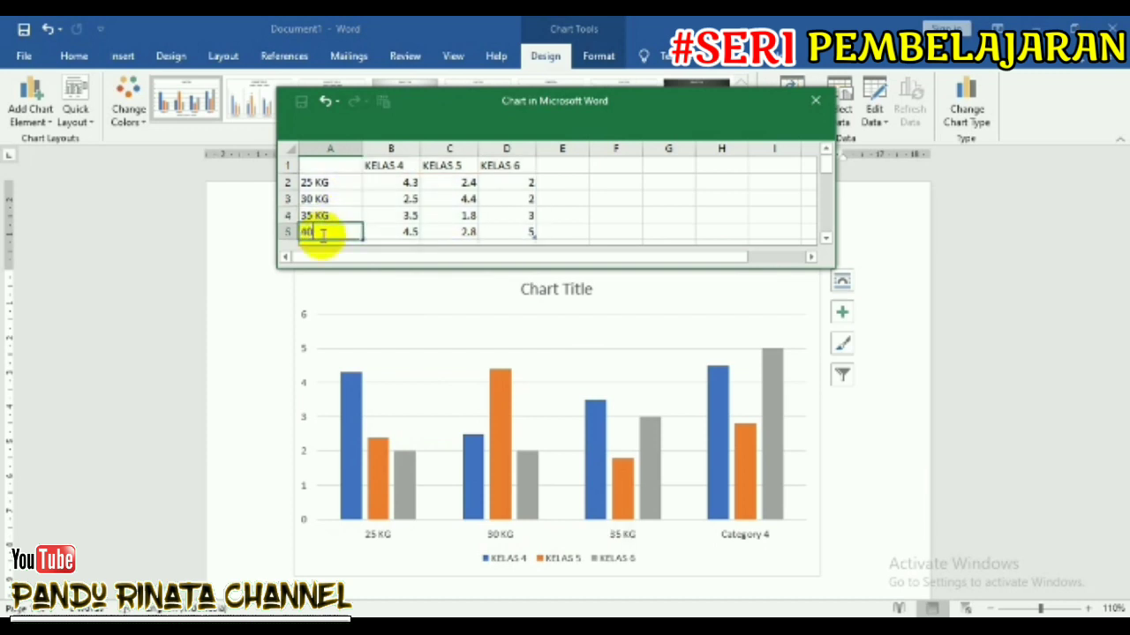
pyautogui.write(' KG')
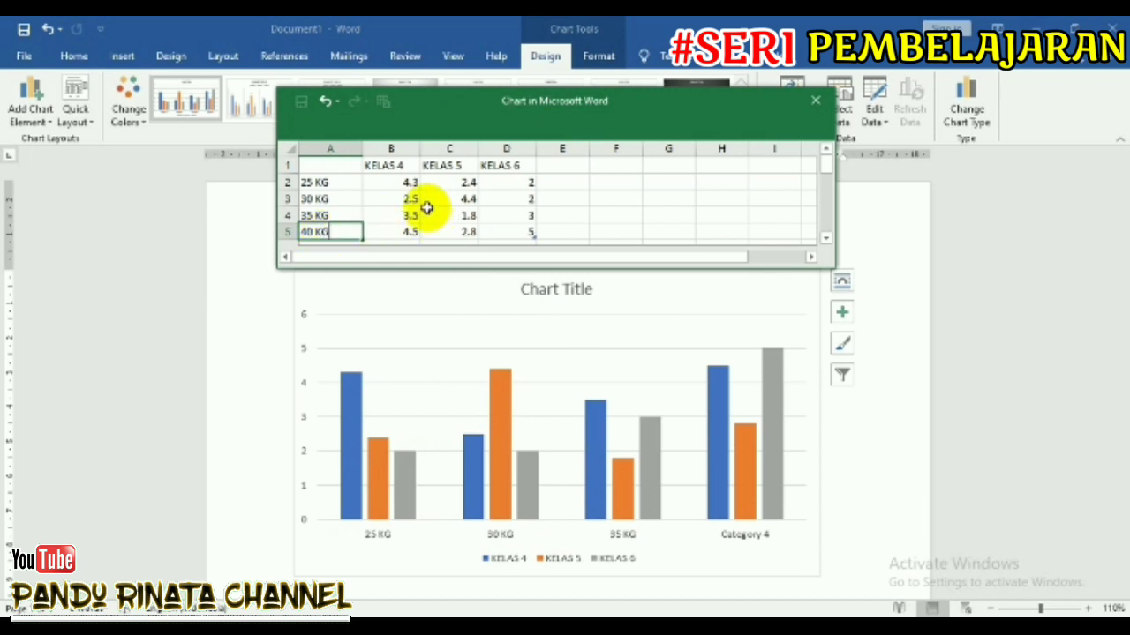
# - Set the KELAS 4 values in cells B2 to B5 to 5, 6, 2 and 3
pyautogui.click(408, 182)
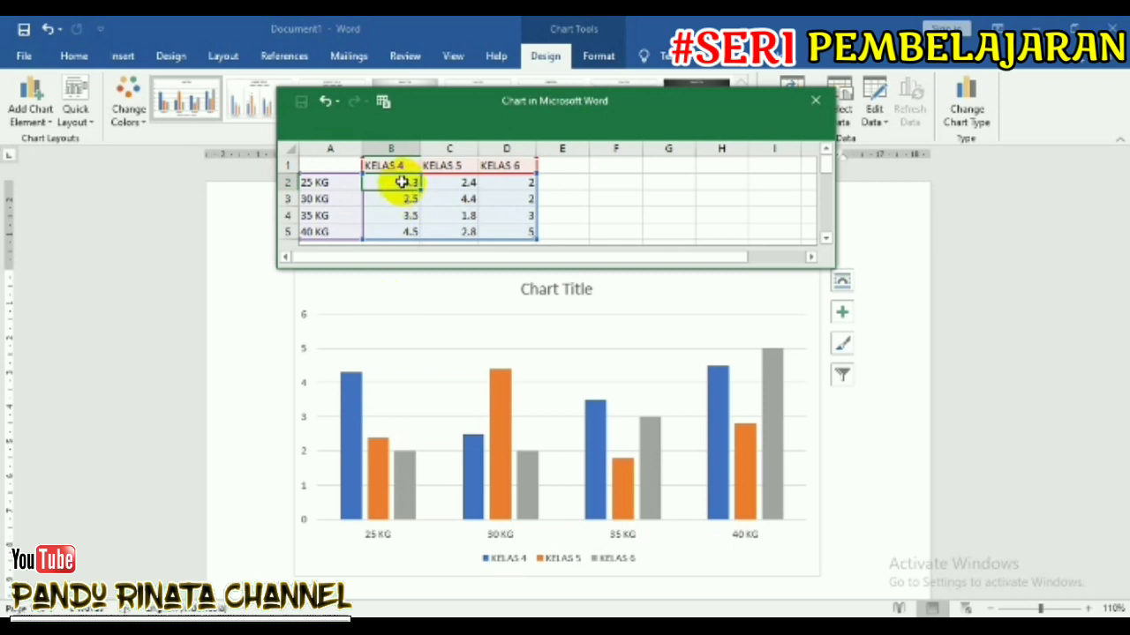
pyautogui.write('5')
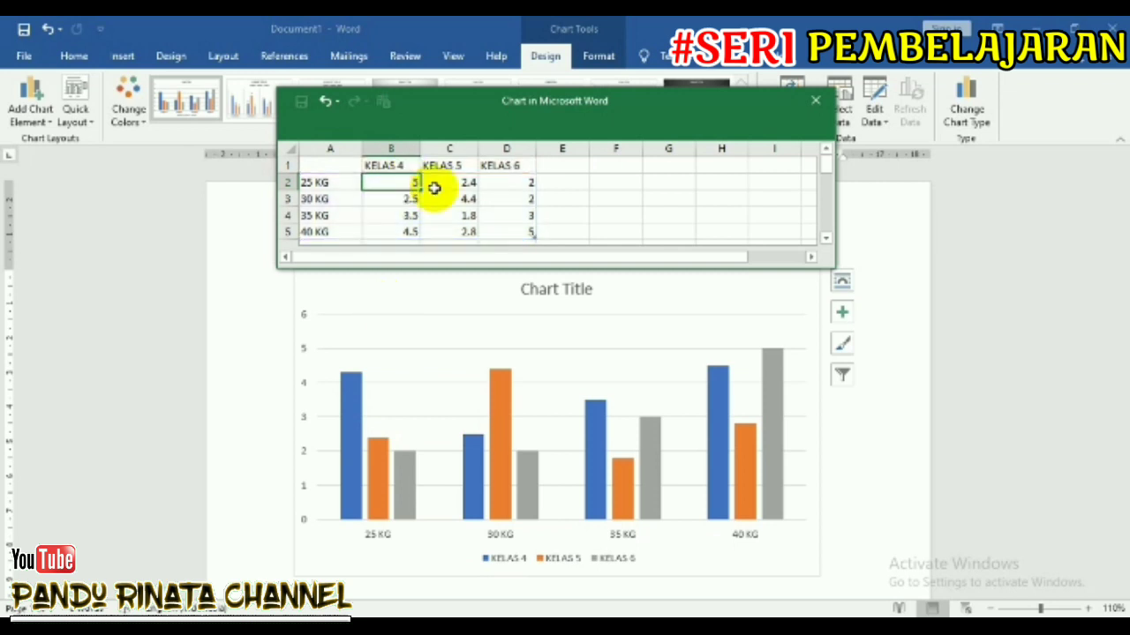
pyautogui.press('Return')
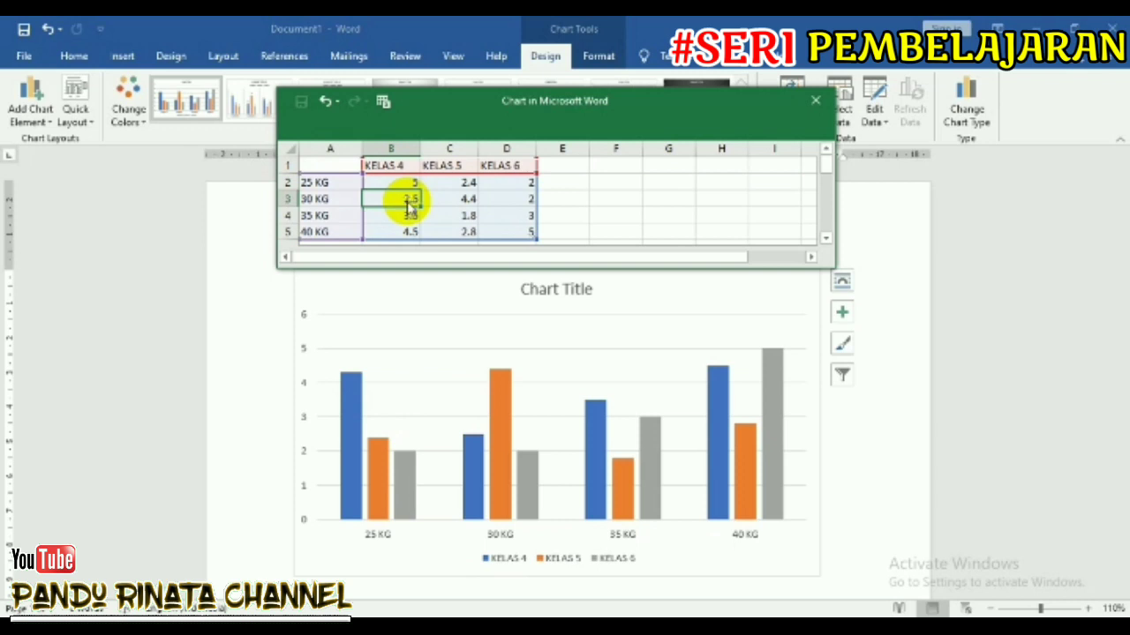
pyautogui.write('6')
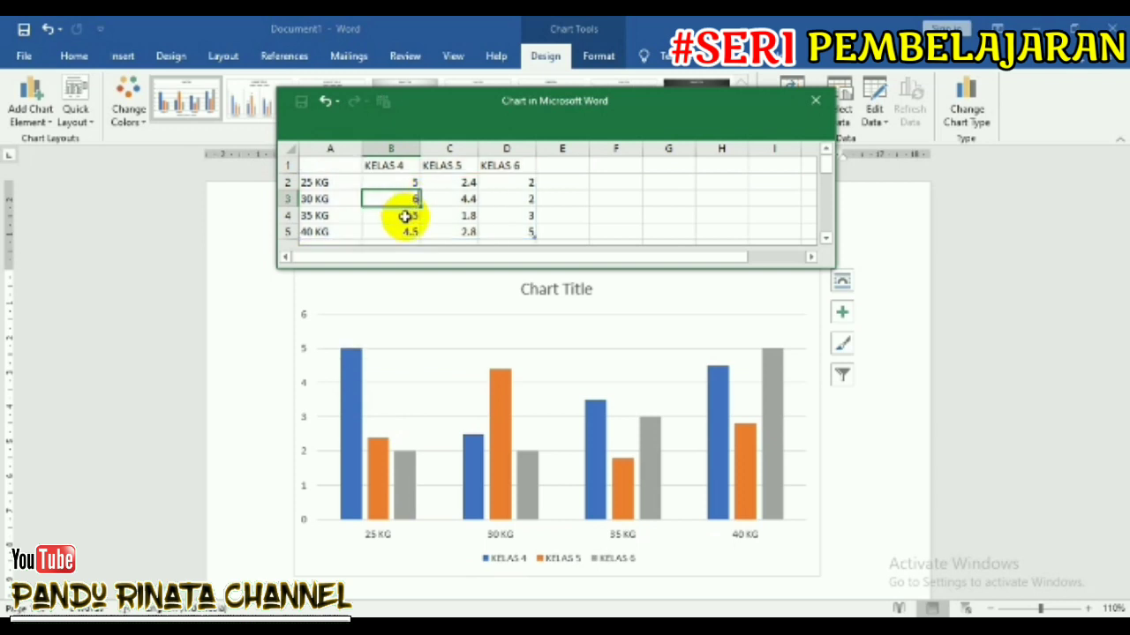
pyautogui.click(404, 216)
pyautogui.write('2')
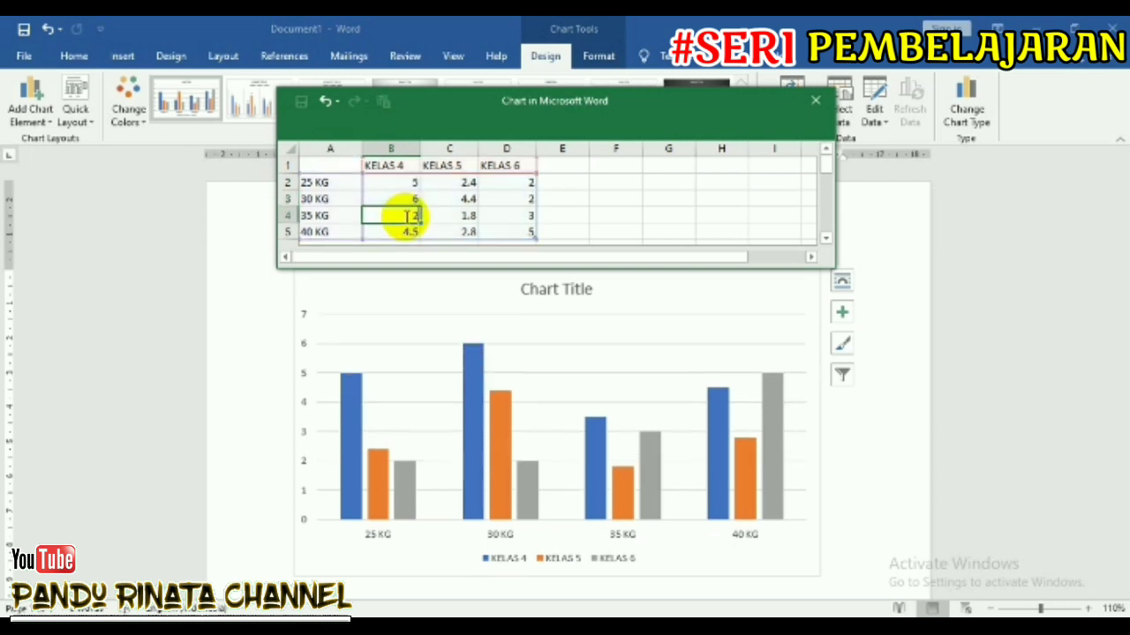
pyautogui.click(402, 235)
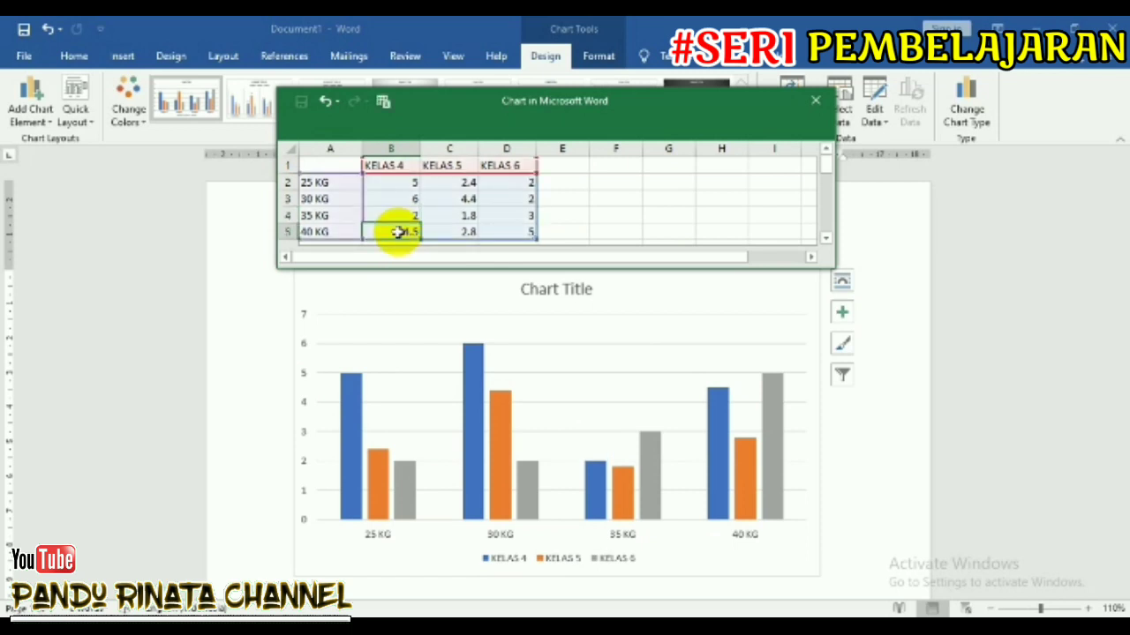
pyautogui.doubleClick(398, 232)
pyautogui.click(580, 215)
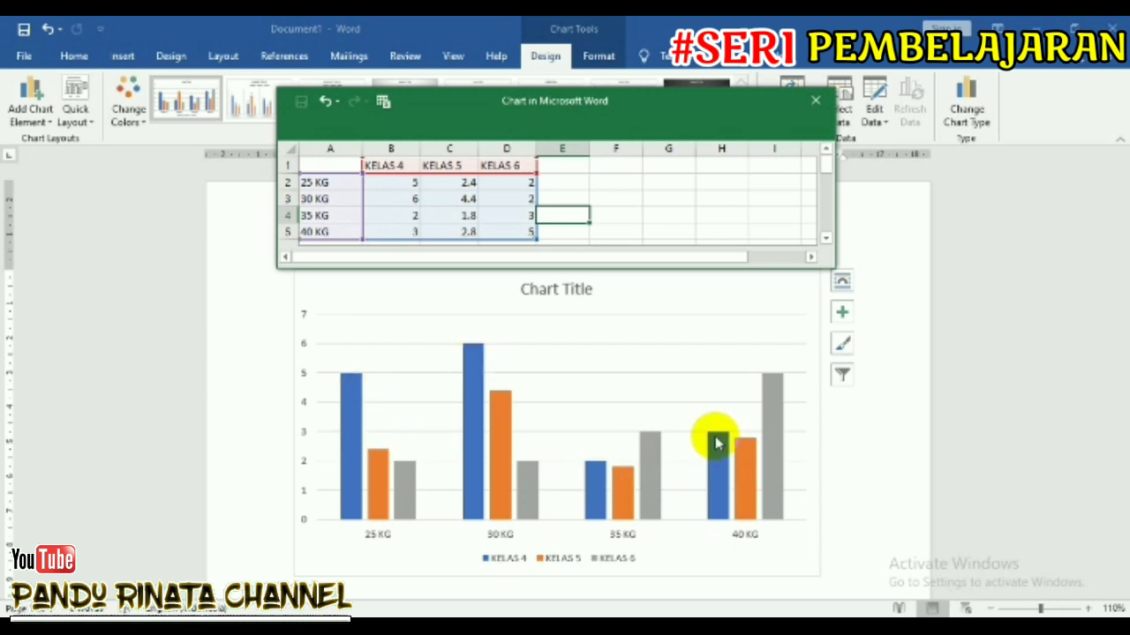
# - Set the KELAS 5 values in cells C2 to C5 to 2, 5, 1 and 4
pyautogui.click(461, 182)
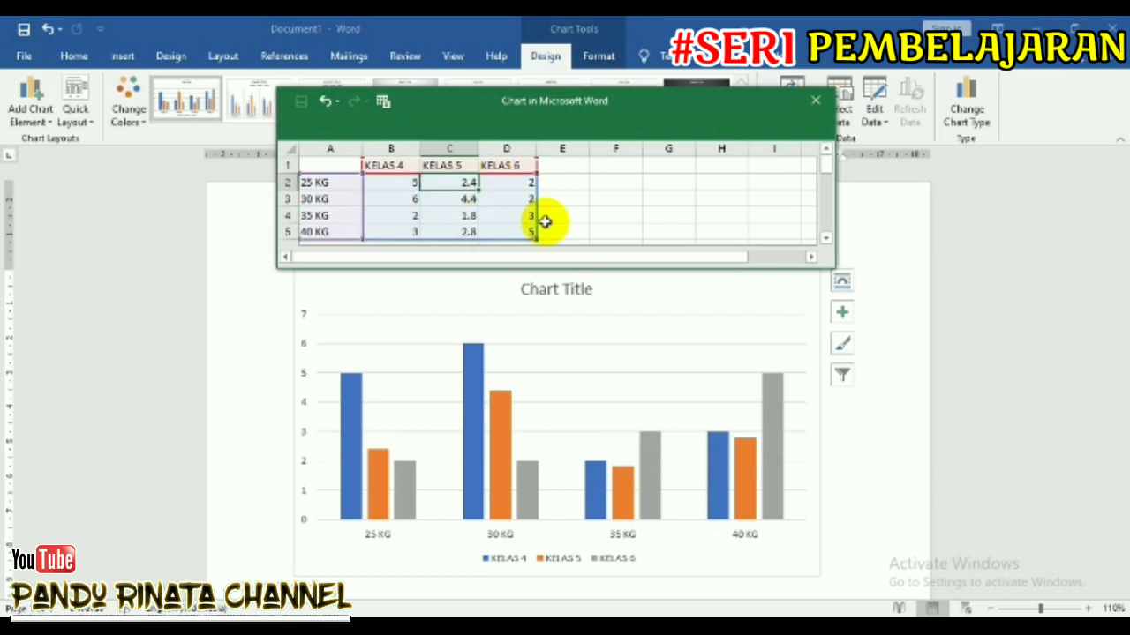
pyautogui.write('2')
pyautogui.click(468, 198)
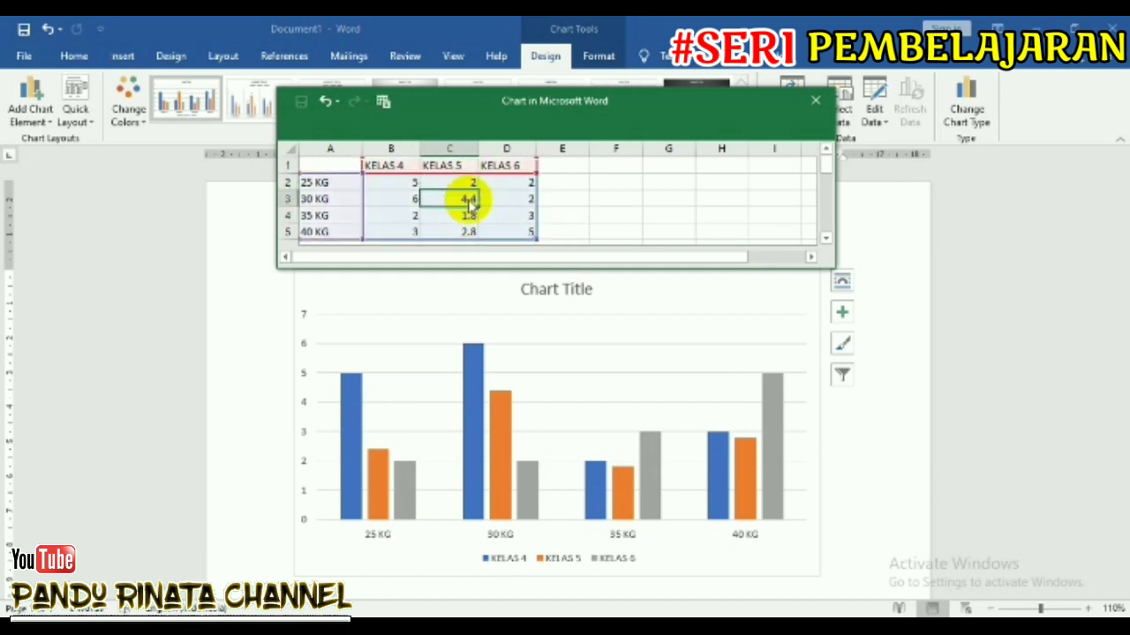
pyautogui.write('5')
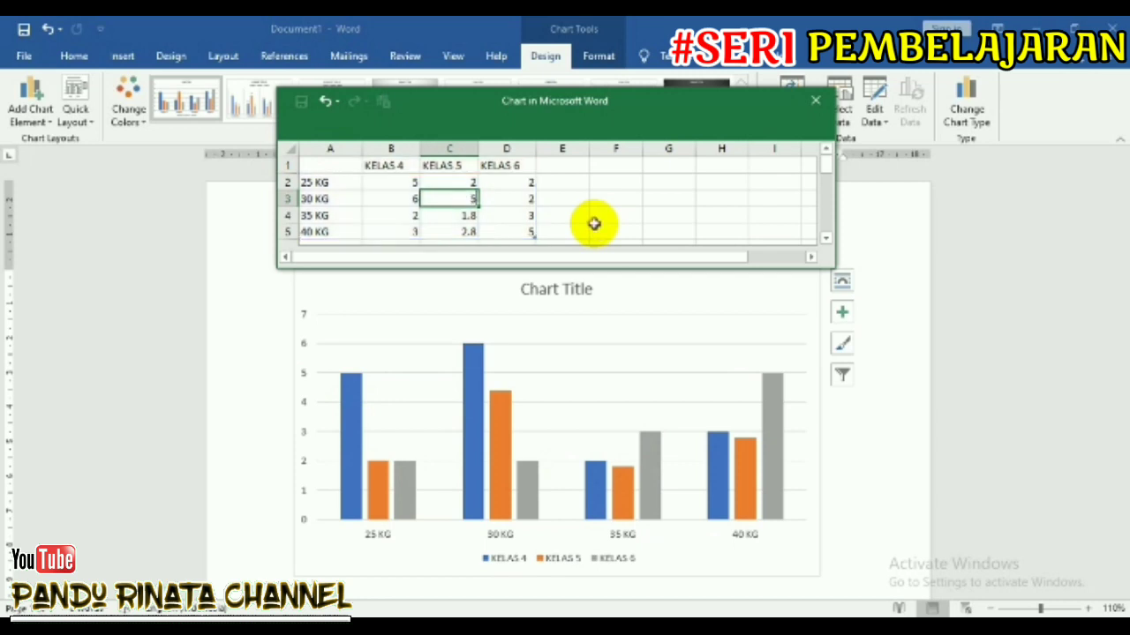
pyautogui.click(472, 220)
pyautogui.write('1')
pyautogui.click(462, 234)
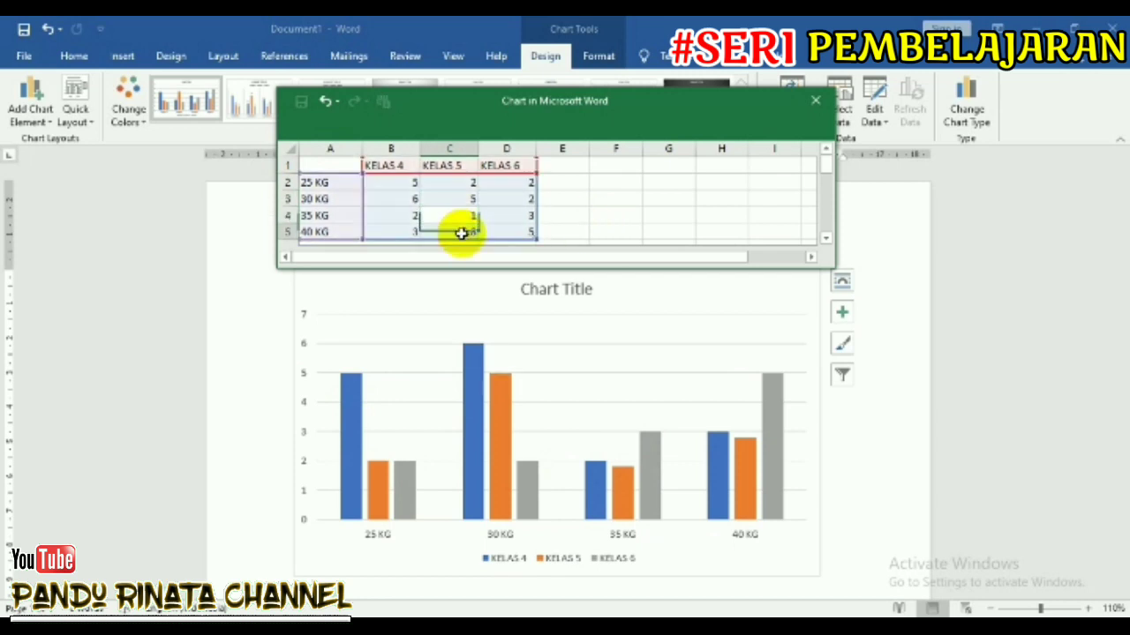
pyautogui.write('4')
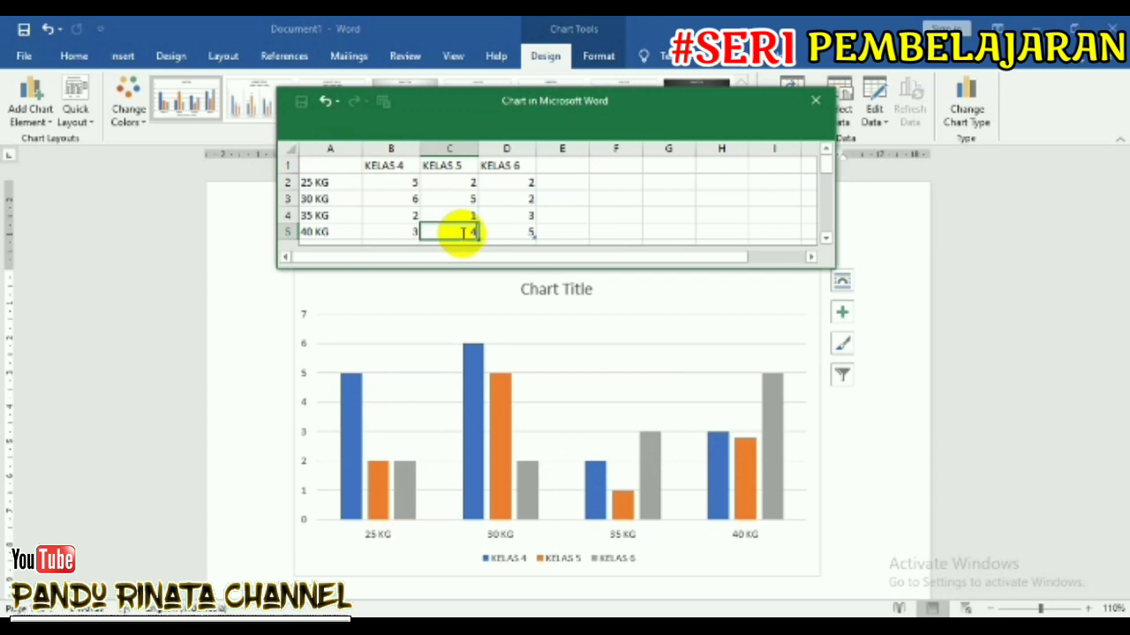
# - Set the KELAS 6 values to 1 for 25 KG and 6 for 40 KG, and close the chart data sheet
pyautogui.click(533, 182)
pyautogui.write('1')
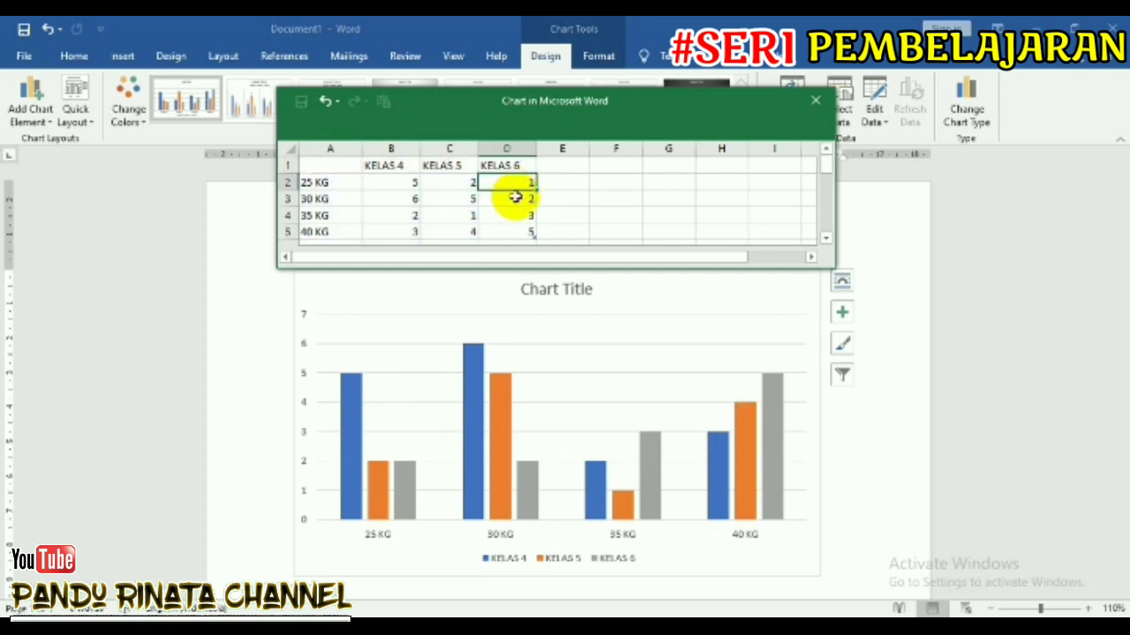
pyautogui.write('2')
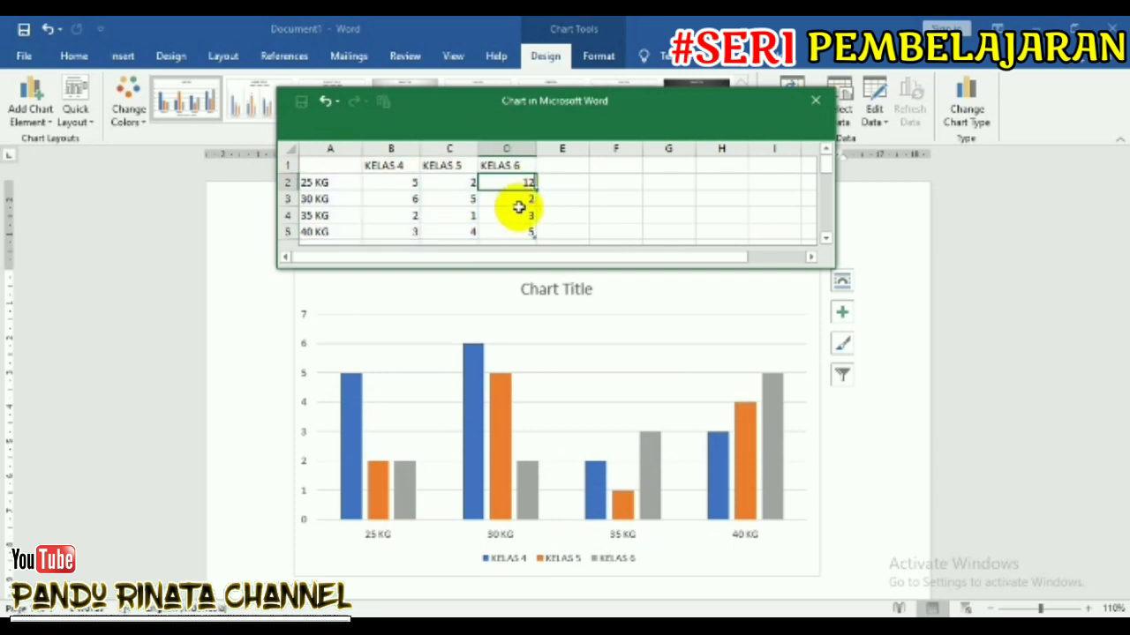
pyautogui.click(517, 199)
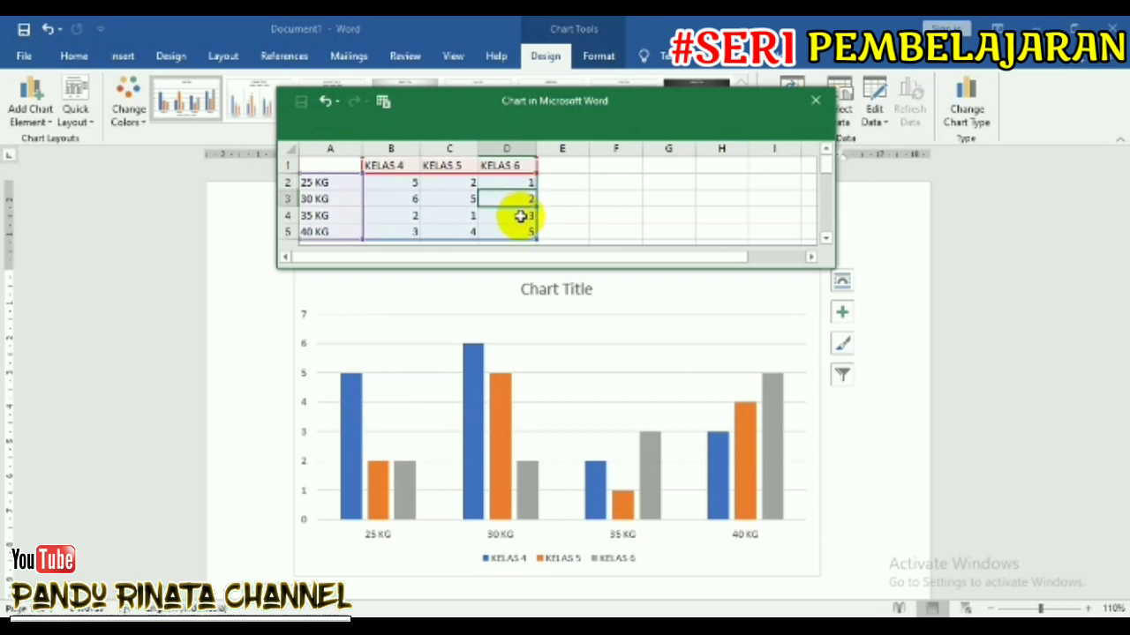
pyautogui.click(520, 228)
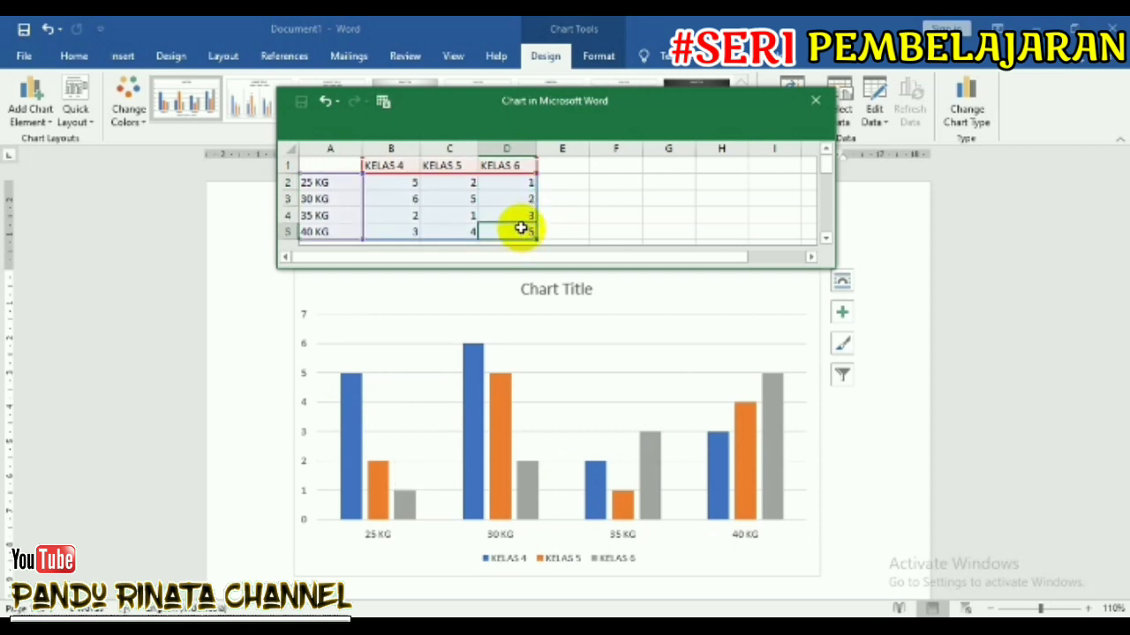
pyautogui.write('6')
pyautogui.click(613, 231)
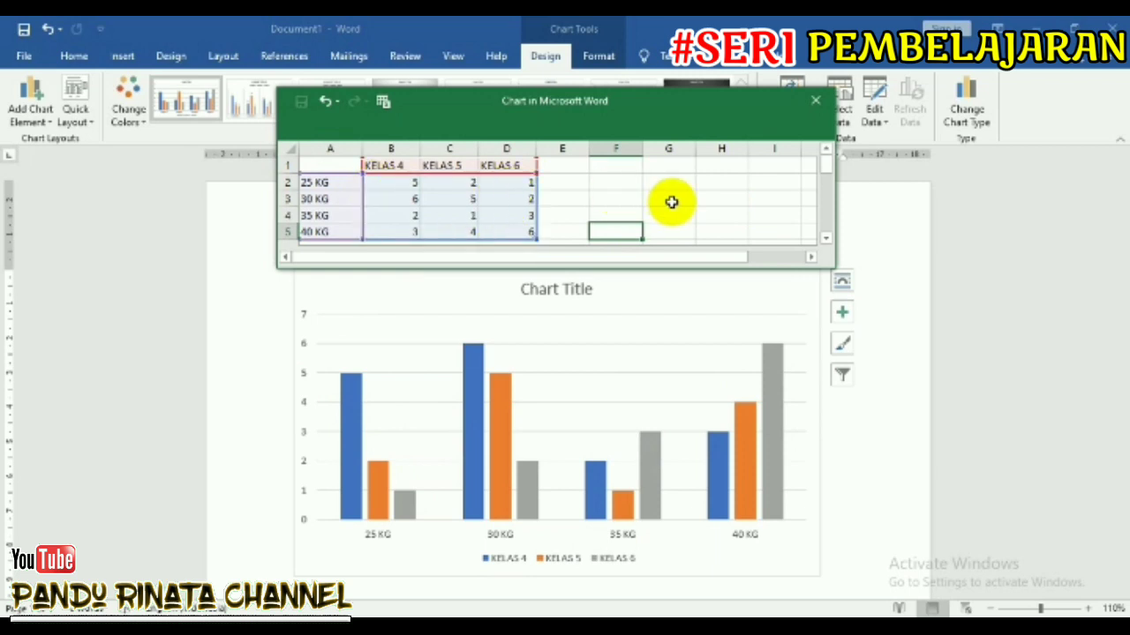
pyautogui.click(814, 104)
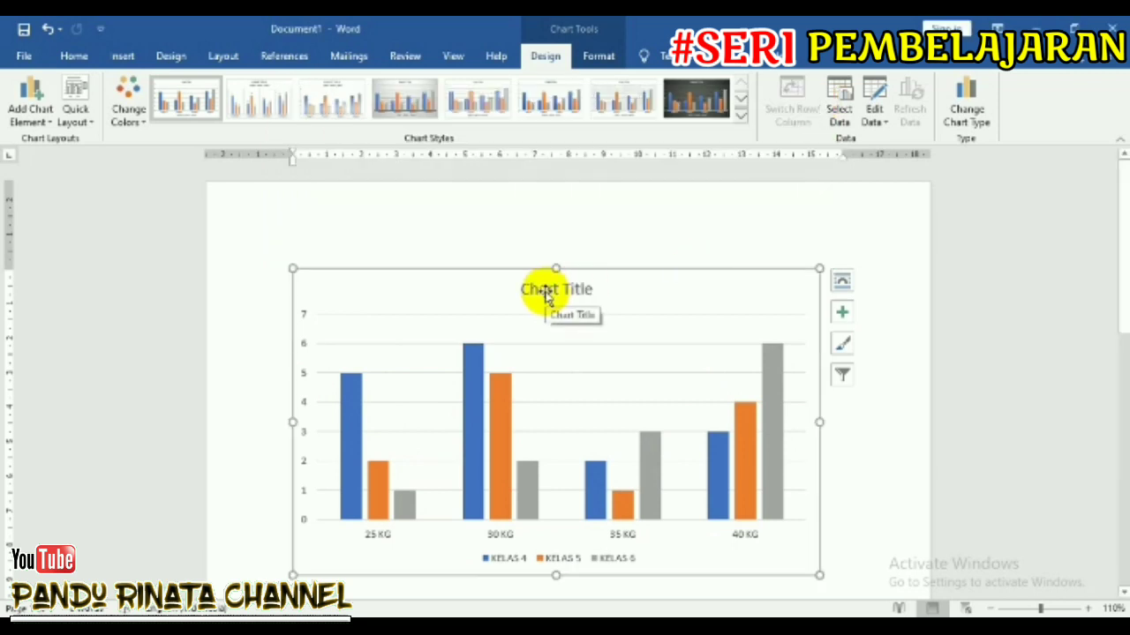
# - Replace the placeholder chart title with the text GRAFIK BERAT BADAN SD MERA
pyautogui.click(546, 292)
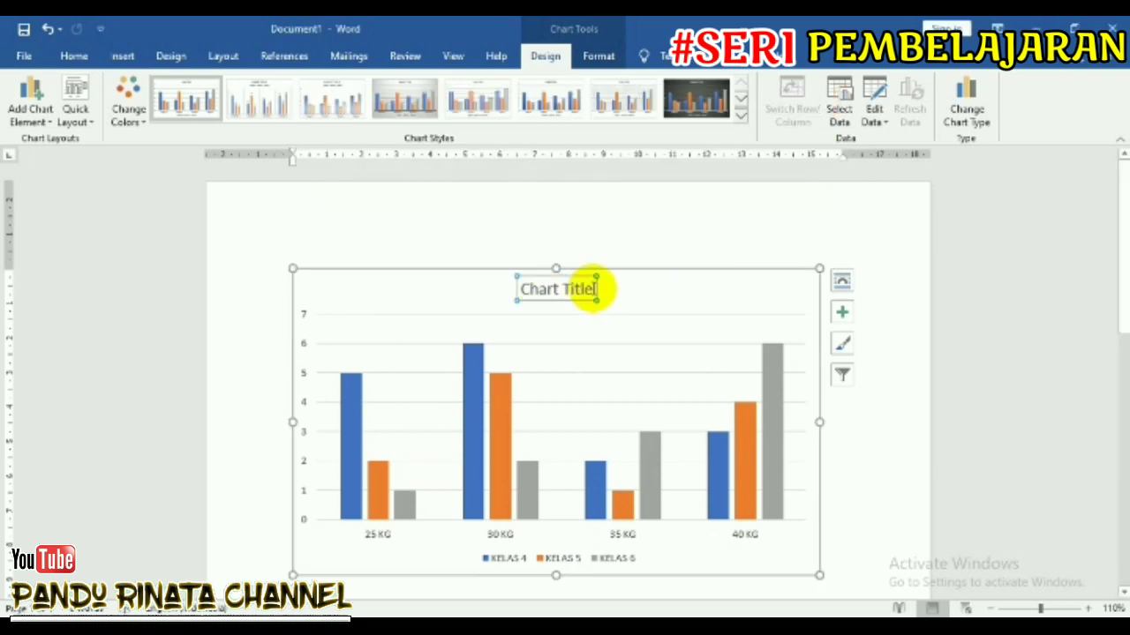
pyautogui.moveTo(585, 287); pyautogui.dragTo(536, 289)
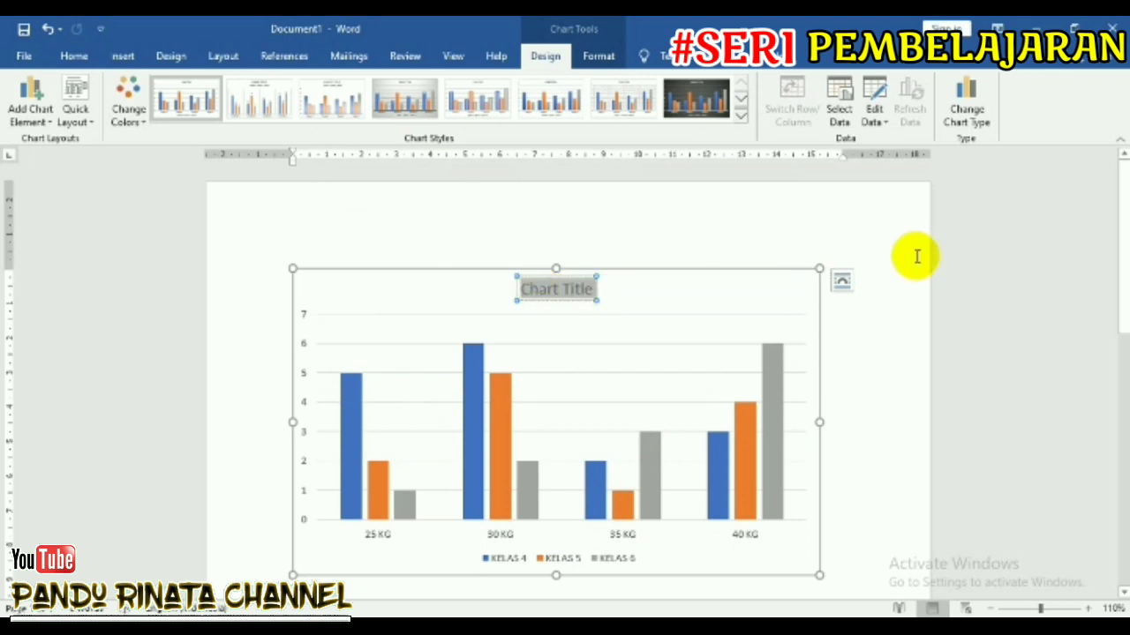
pyautogui.write('G')
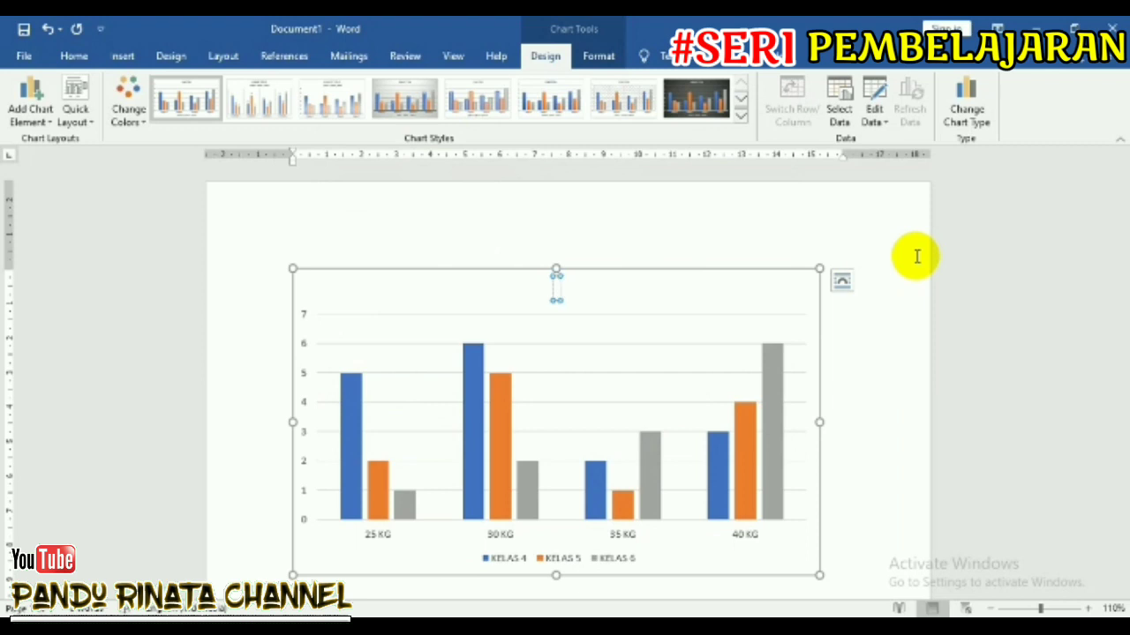
pyautogui.write('RAFIK')
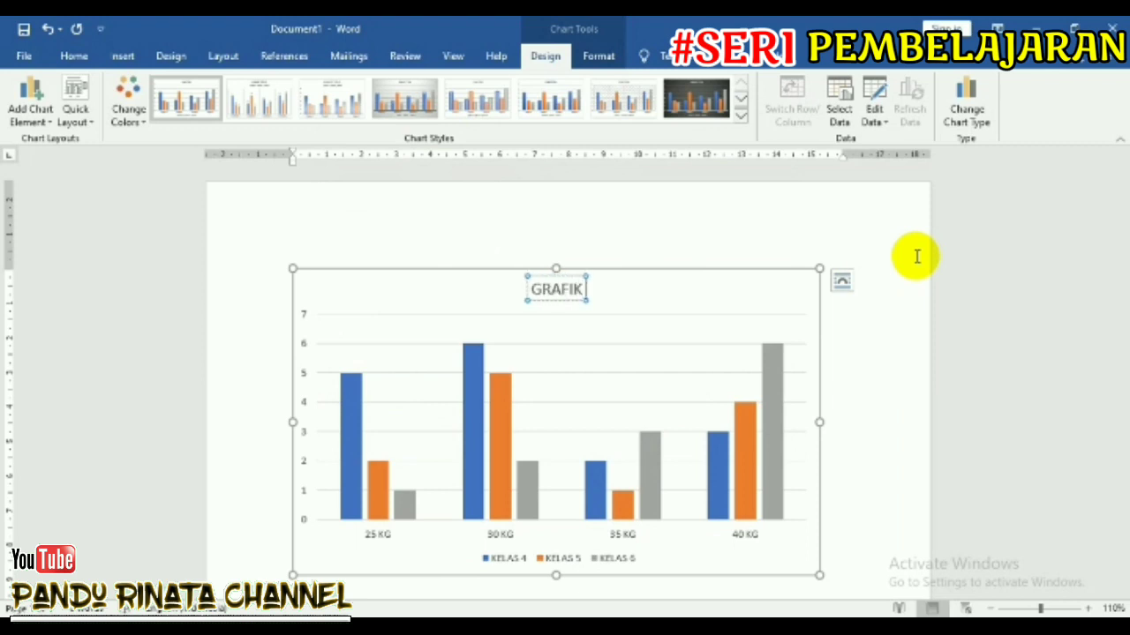
pyautogui.write(' BERAT BA')
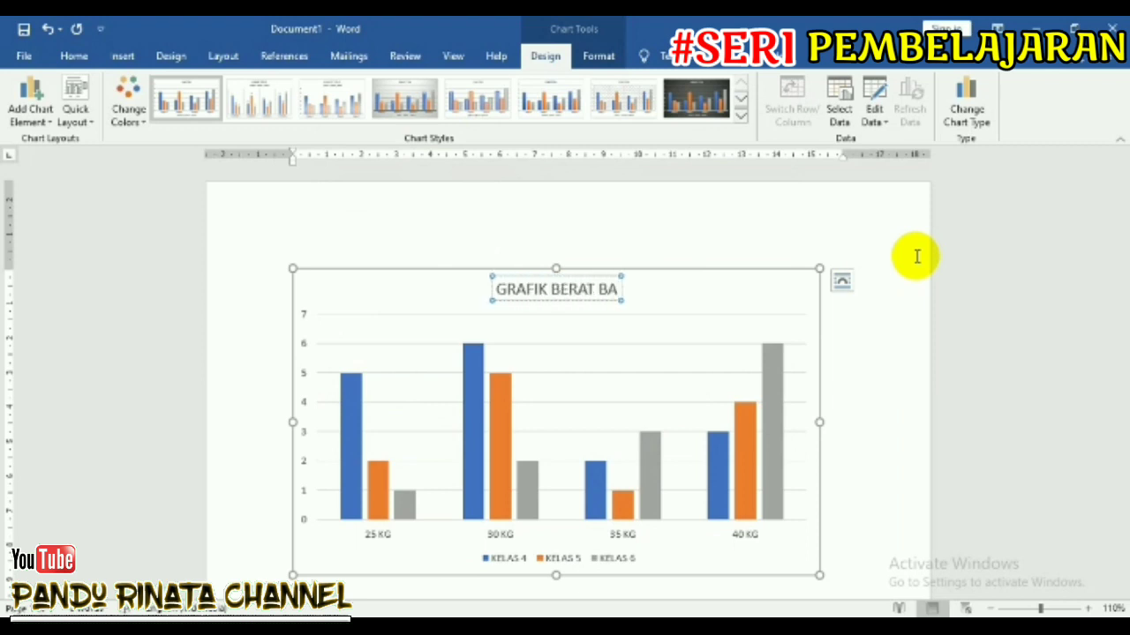
pyautogui.write('DAN SD')
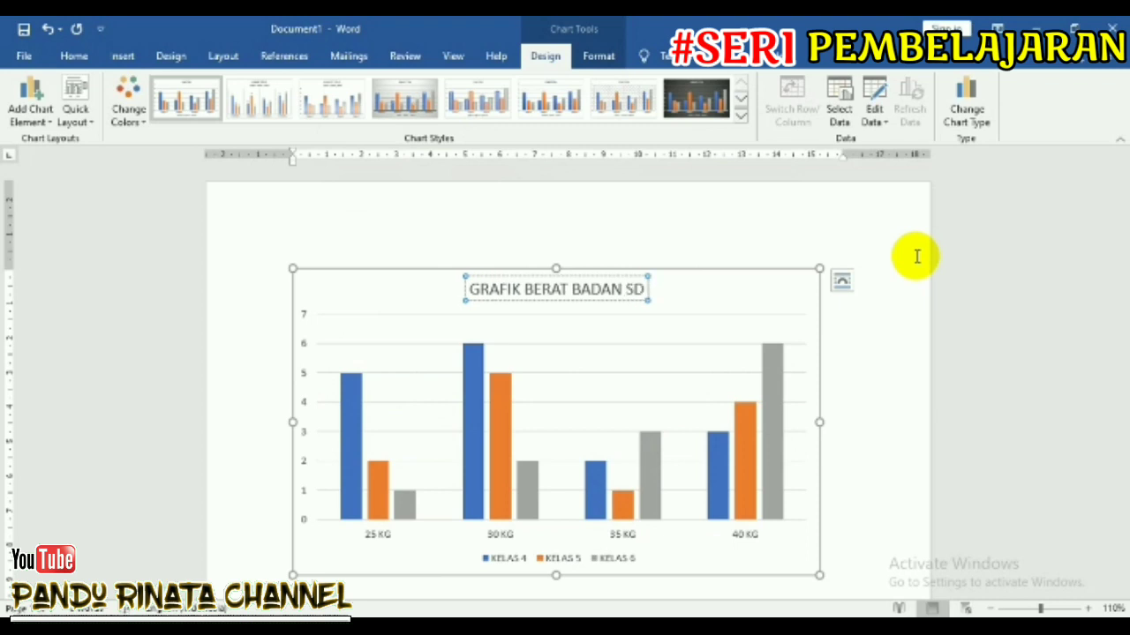
pyautogui.write(' MERA')
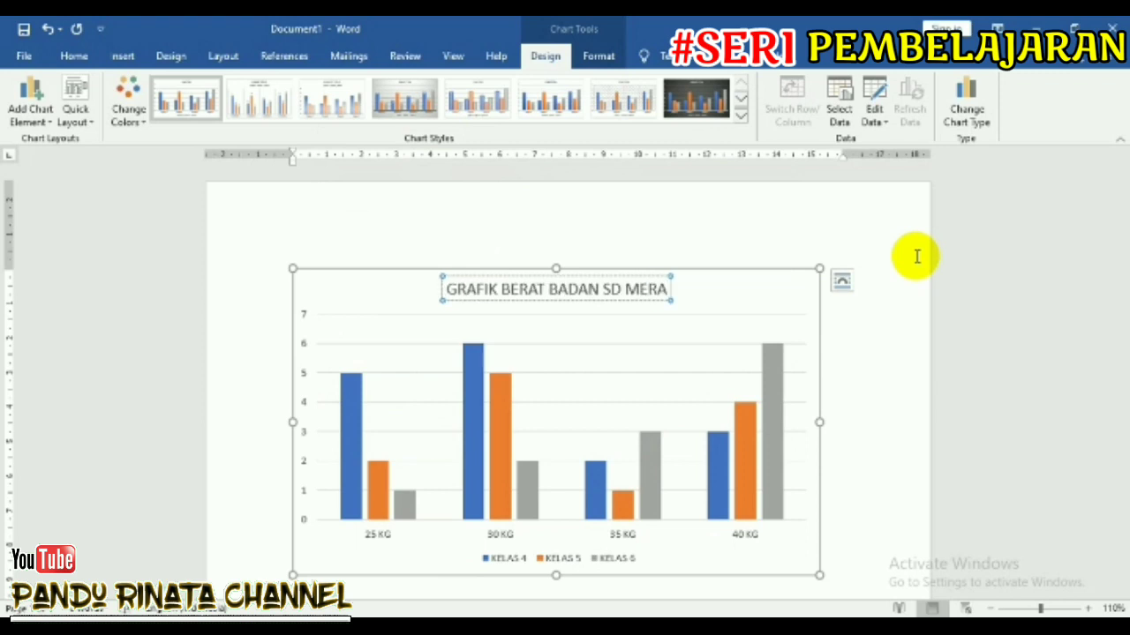